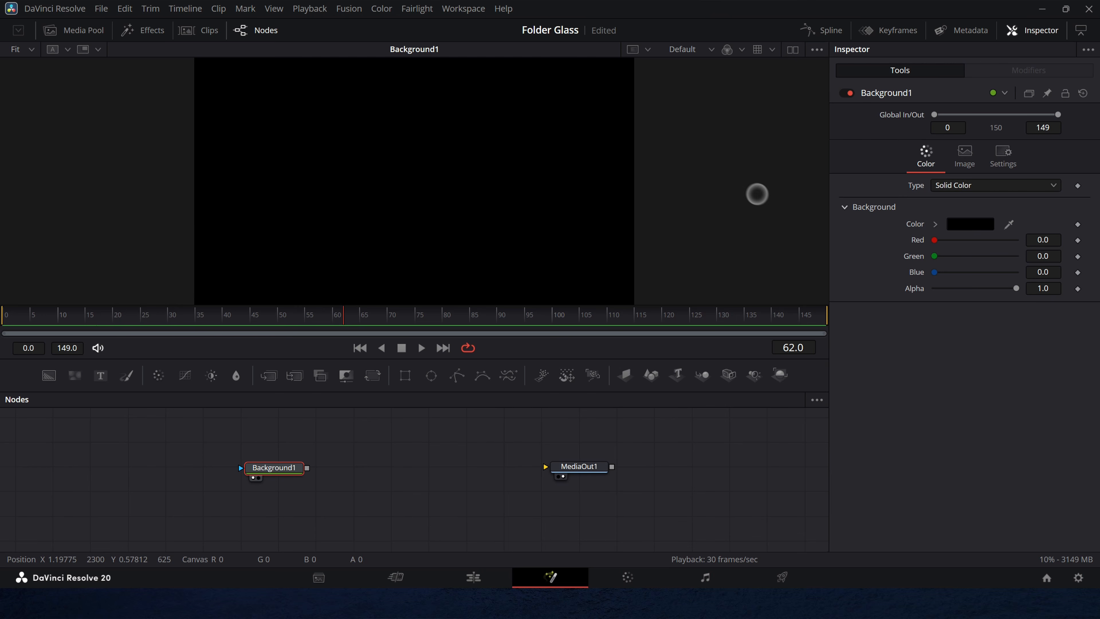
# Step: Add a rectangle mask to Background1 and shape it into a tall bar about 0.093 wide and 0.635 high
pyautogui.click(406, 376)
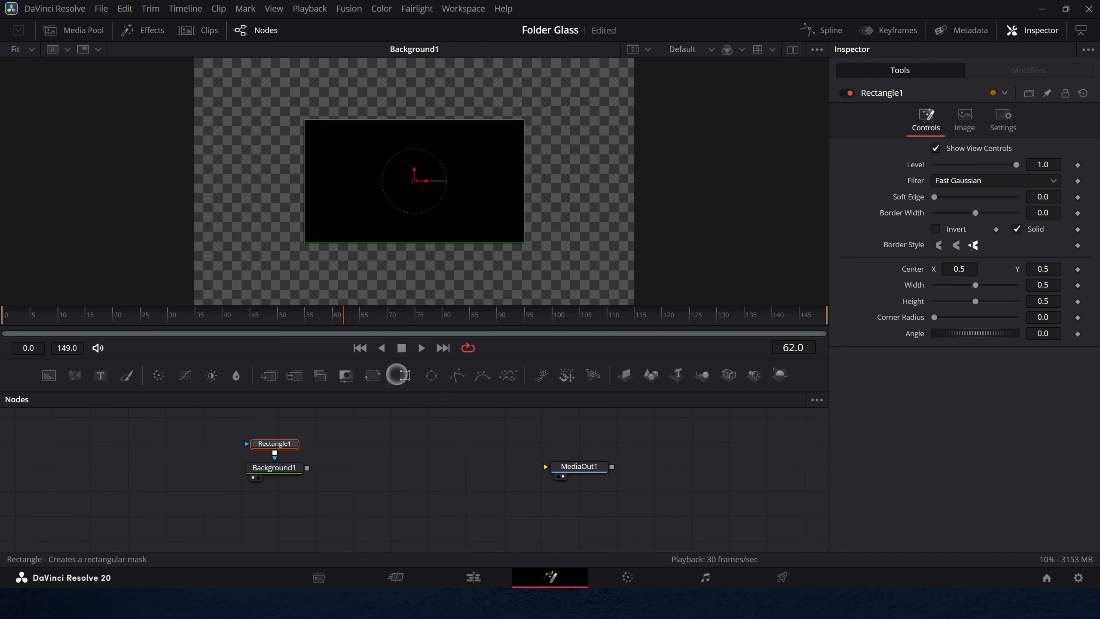
pyautogui.moveTo(305, 176); pyautogui.dragTo(394, 182)
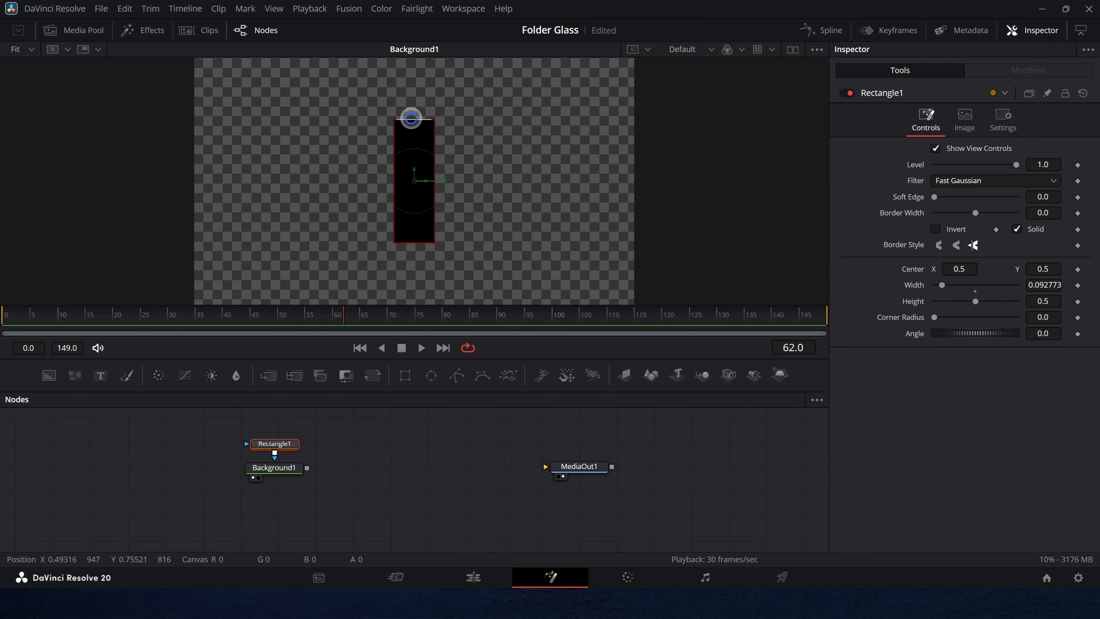
pyautogui.moveTo(410, 117)
pyautogui.mouseDown()
pyautogui.moveTo(408, 98)
pyautogui.moveTo(405, 110)
pyautogui.mouseUp()
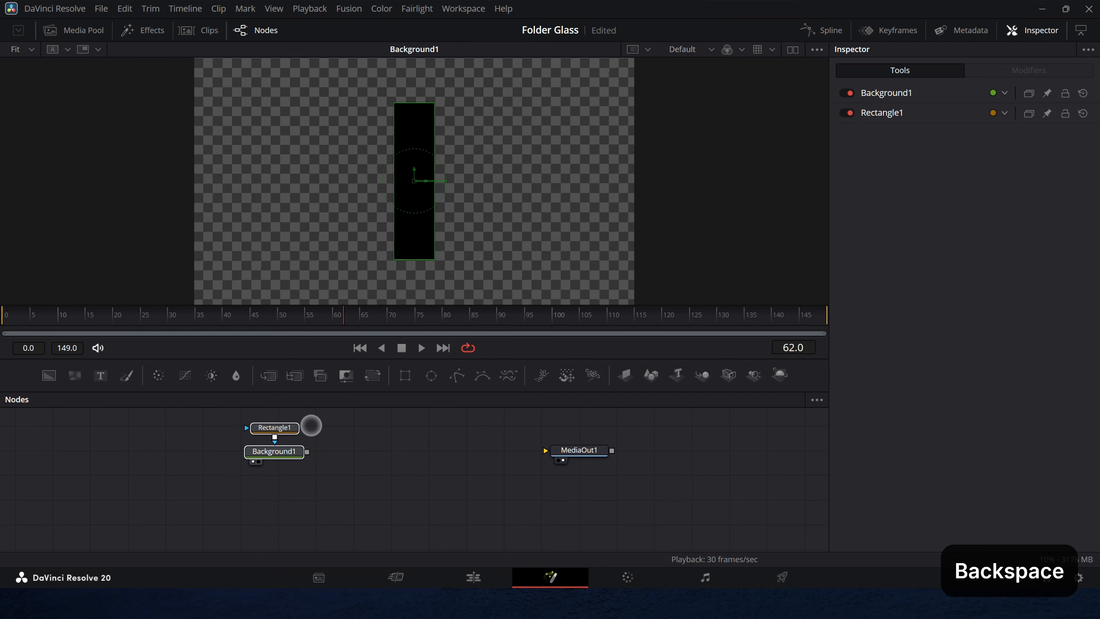
# Step: Duplicate Background1 with its rectangle mask below the original nodes and color the copy pure red
pyautogui.hotkey('ctrl', 'c')
pyautogui.click(273, 474)
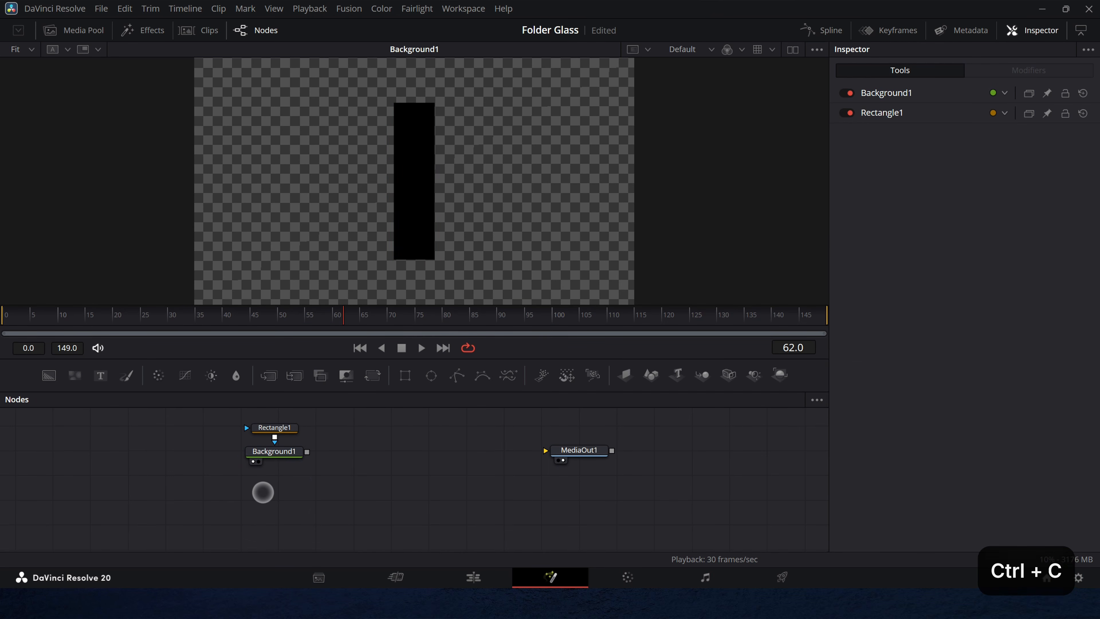
pyautogui.hotkey('ctrl', 'v')
pyautogui.moveTo(261, 492); pyautogui.dragTo(223, 518)
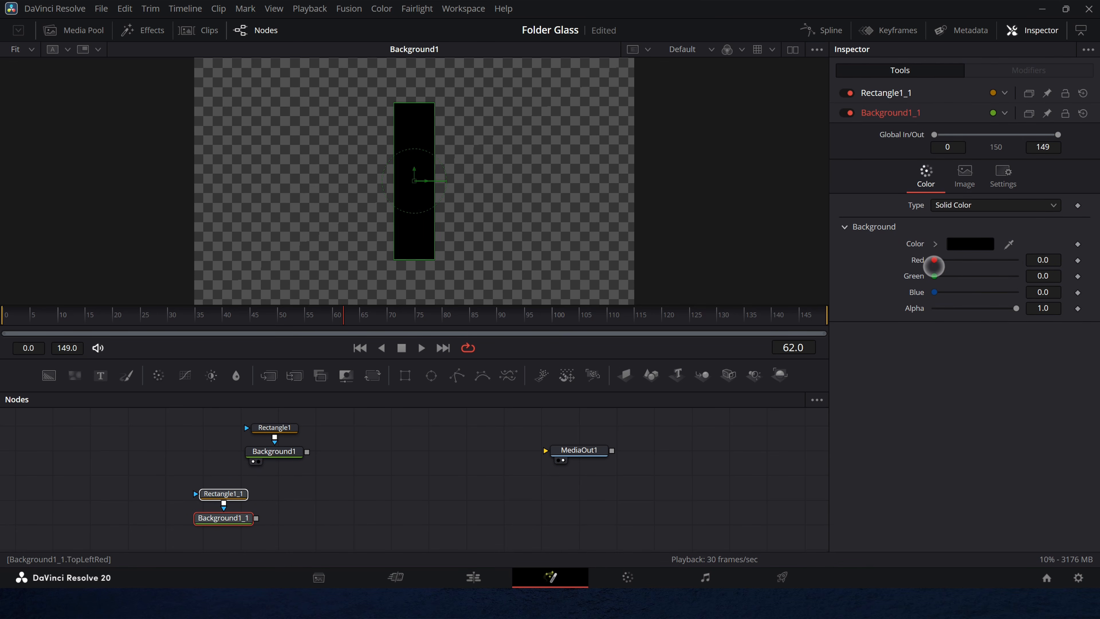
pyautogui.moveTo(934, 260); pyautogui.dragTo(1093, 249)
# Step: Merge the red copy over Background1, view the merged result, and move the copy's two nodes farther from the merge
pyautogui.moveTo(256, 518); pyautogui.dragTo(308, 455)
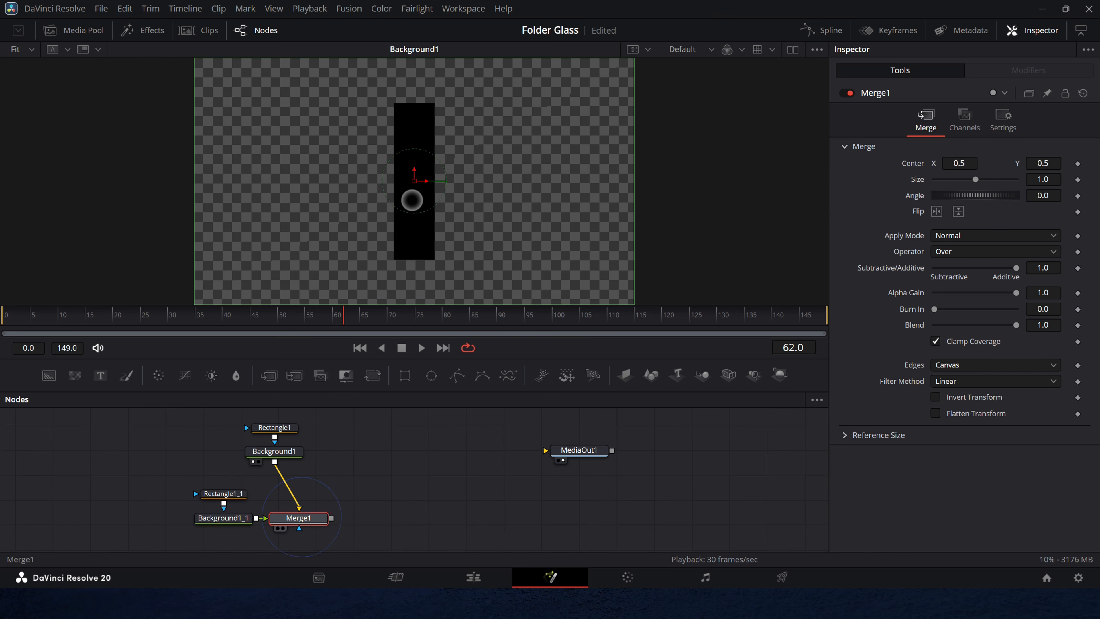
pyautogui.press('1')
pyautogui.click(226, 493)
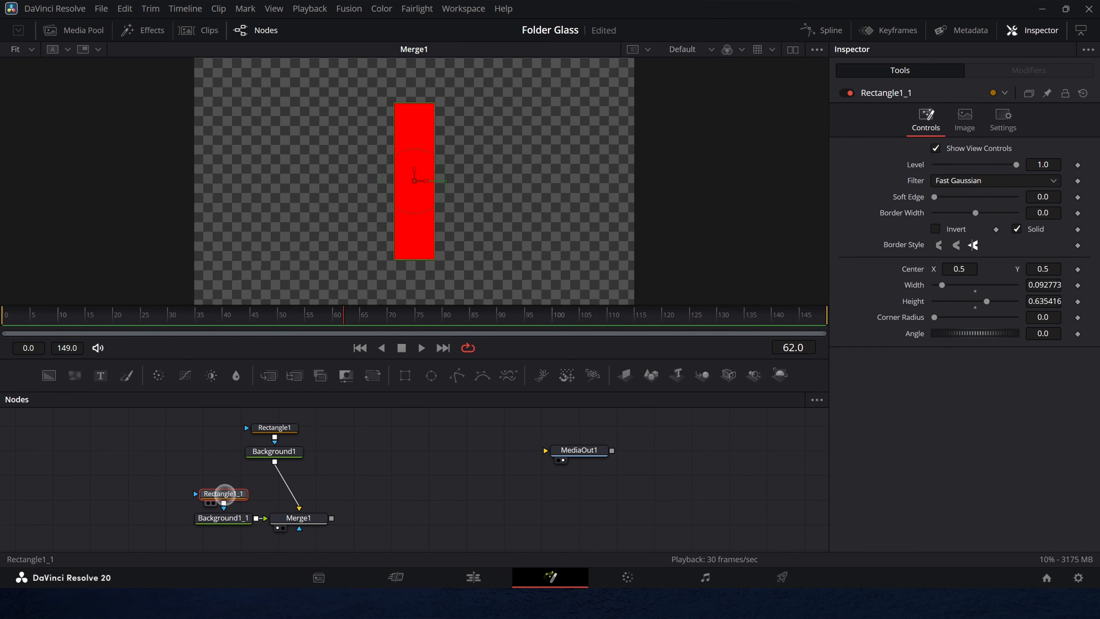
pyautogui.moveTo(175, 471); pyautogui.dragTo(149, 525)
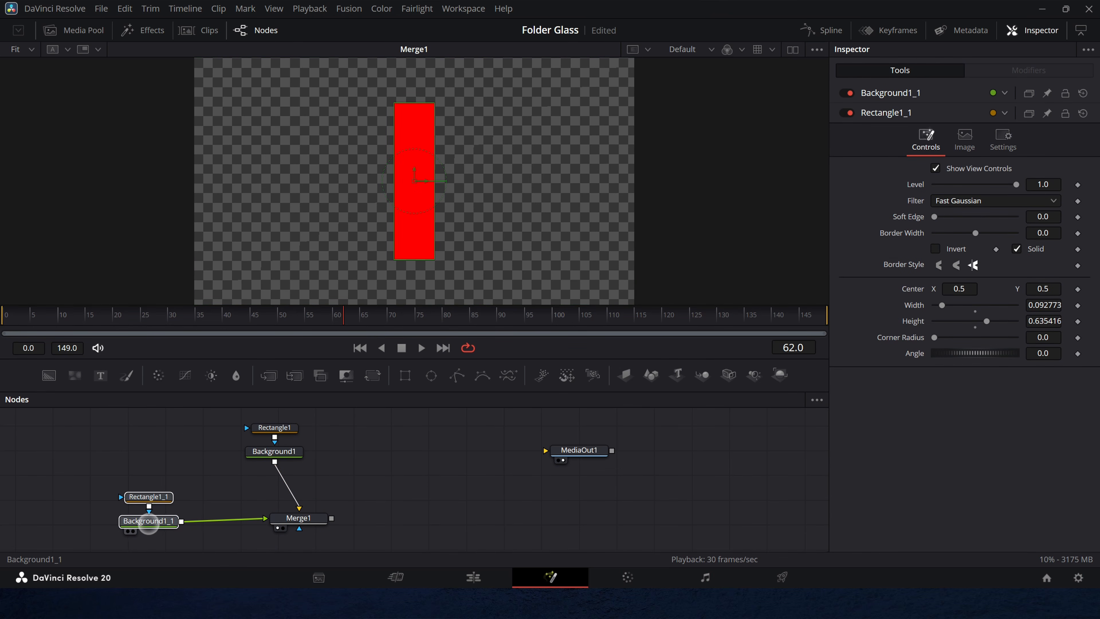
# Step: Try to shift the copy's rectangle mask sideways to Center X 0.59375, and undo the move
pyautogui.click(150, 496)
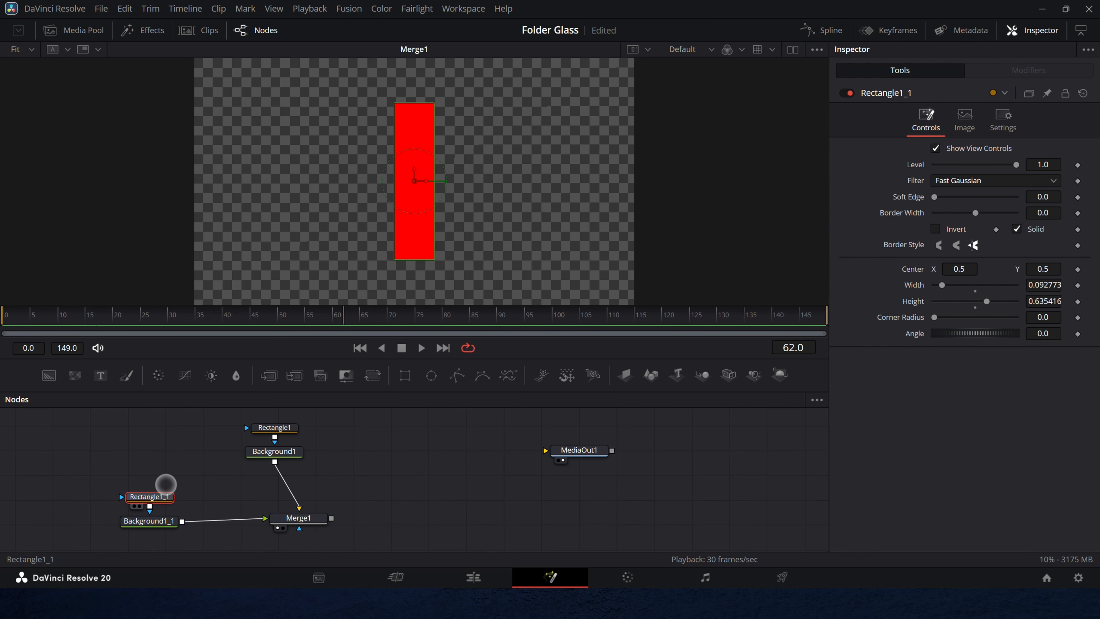
pyautogui.moveTo(430, 181); pyautogui.dragTo(466, 177)
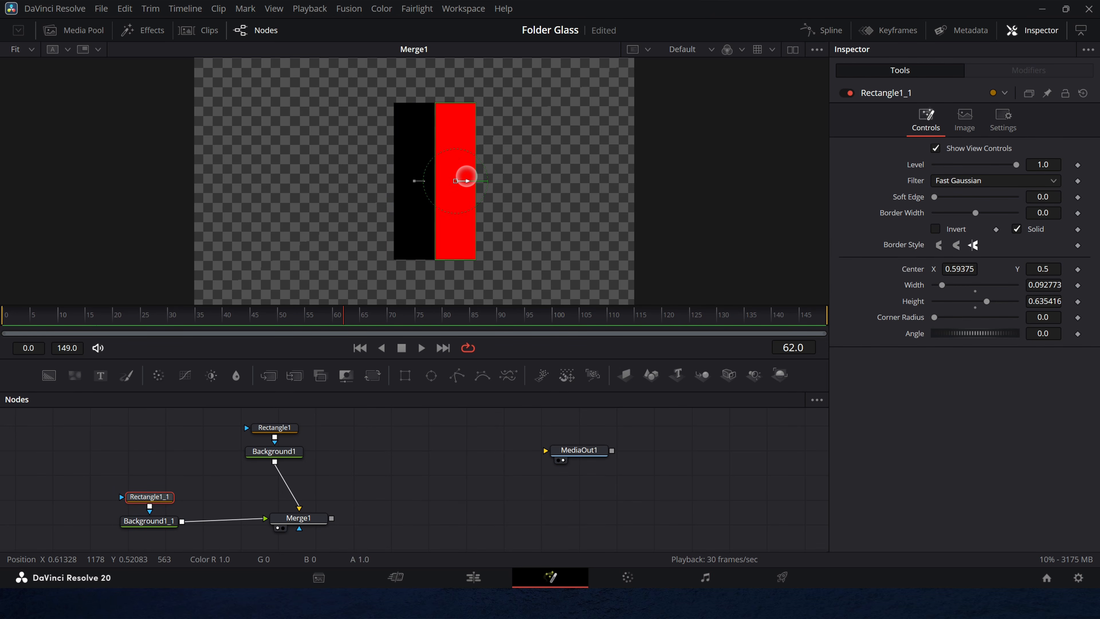
pyautogui.hotkey('ctrl', 'z')
# Step: Fill the copied background with a linear black-to-white gradient and add a Transform node after it
pyautogui.click(154, 520)
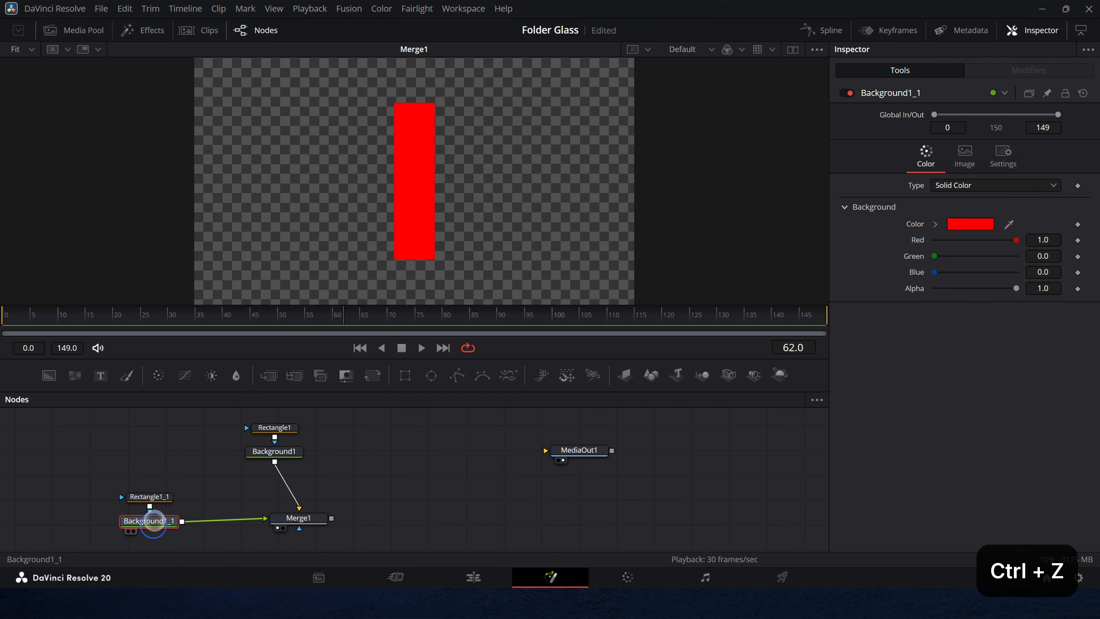
pyautogui.press('1')
pyautogui.hotkey('shift', 'space')
pyautogui.write('xf')
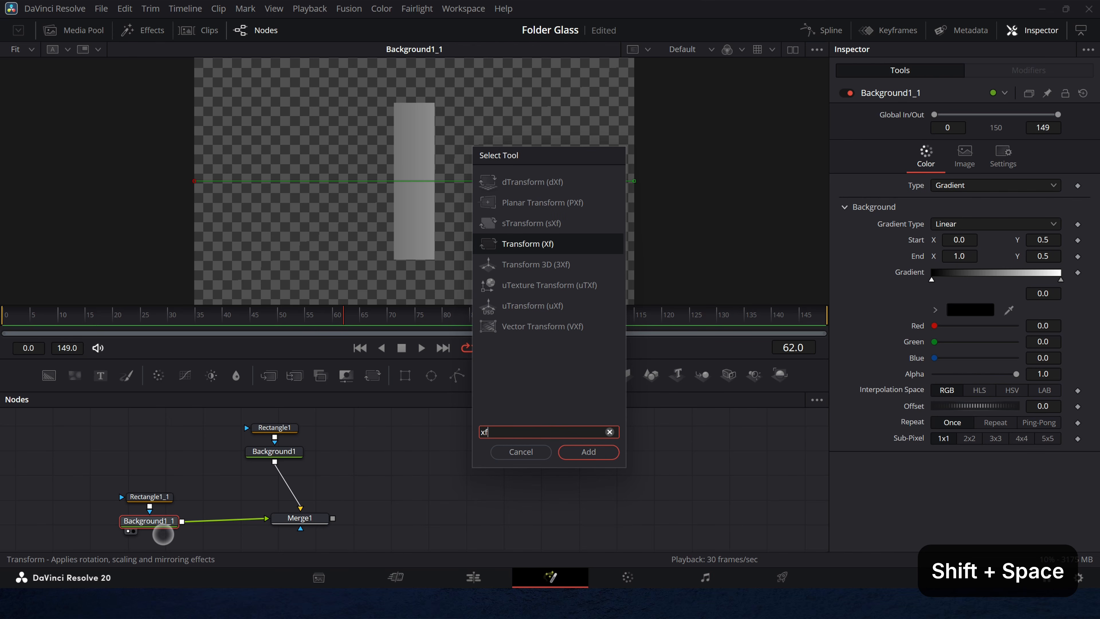
pyautogui.click(563, 452)
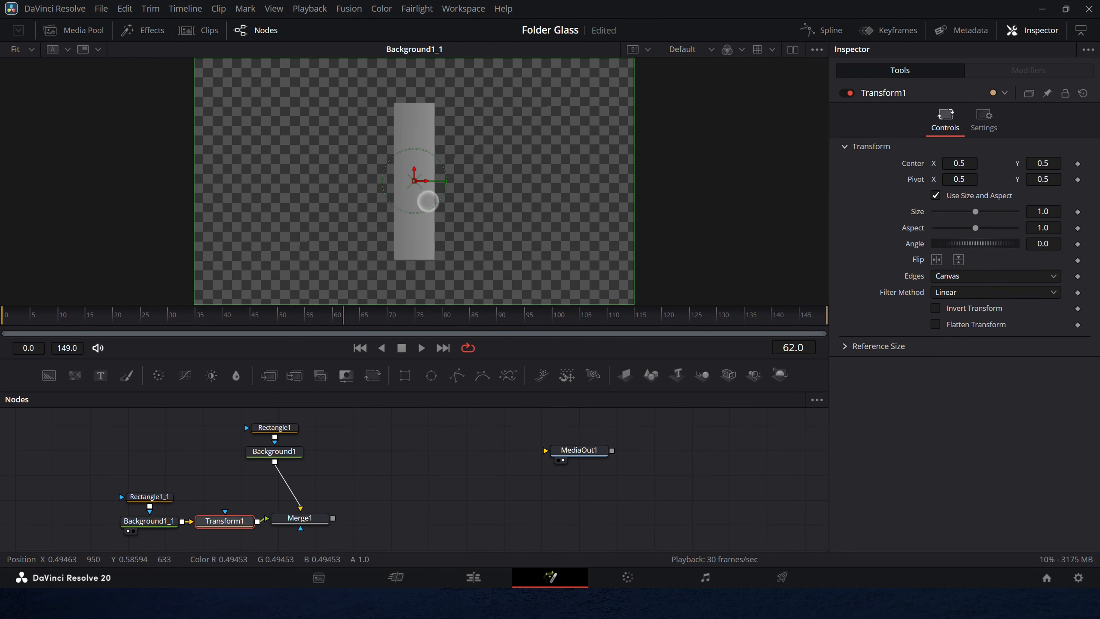
# Step: View the merge and set Transform1's Center X to about 0.592 so the copied bar sits flush beside the original
pyautogui.moveTo(424, 180); pyautogui.dragTo(481, 178)
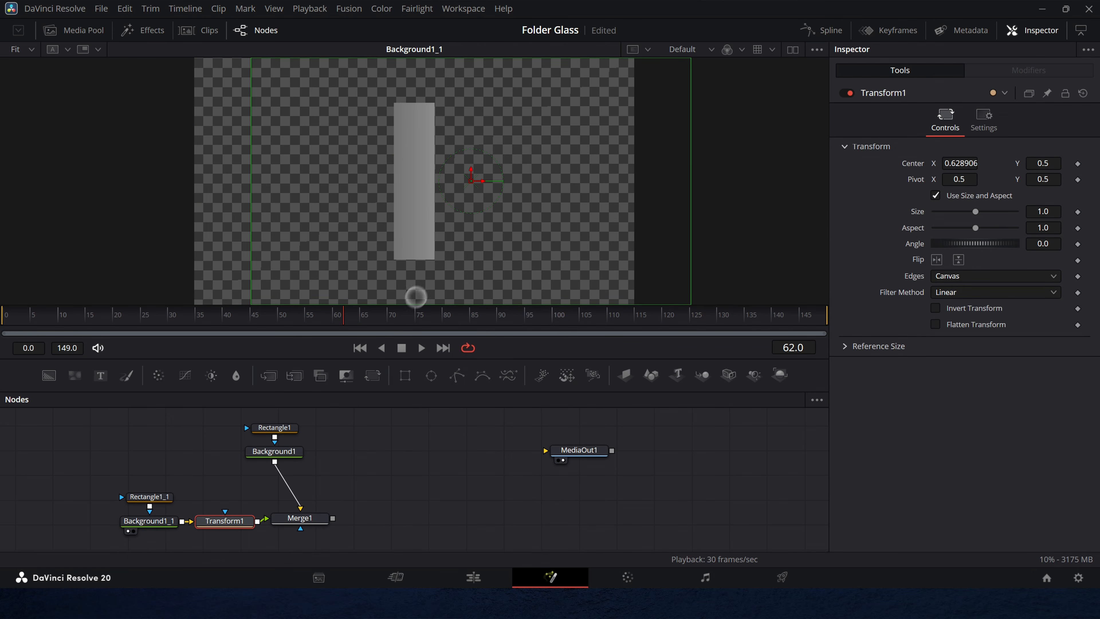
pyautogui.press('1')
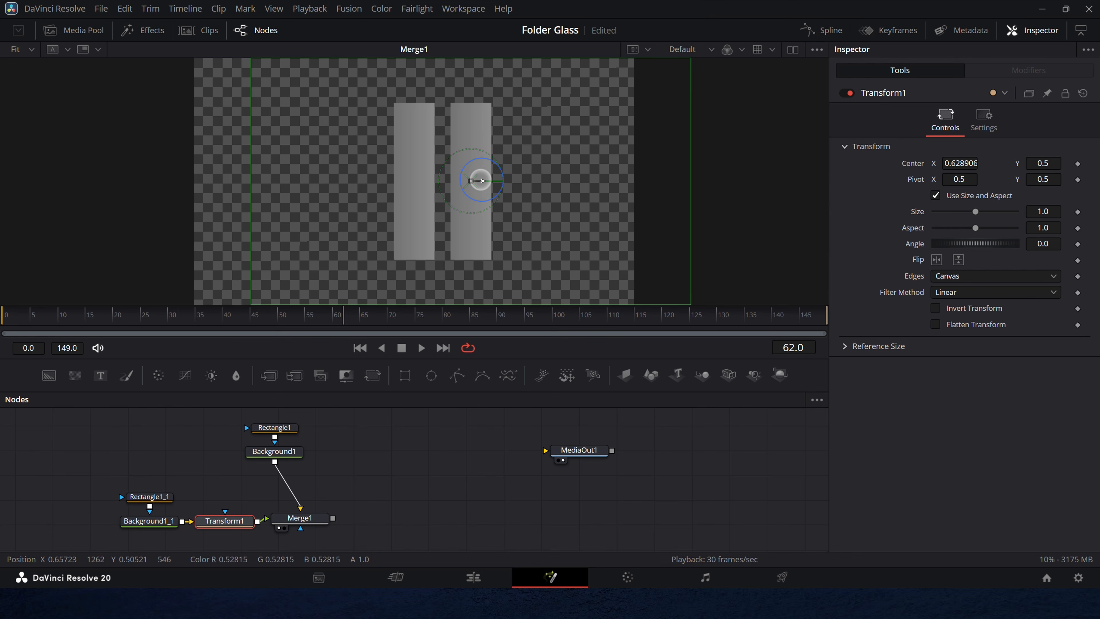
pyautogui.moveTo(481, 180); pyautogui.dragTo(466, 180)
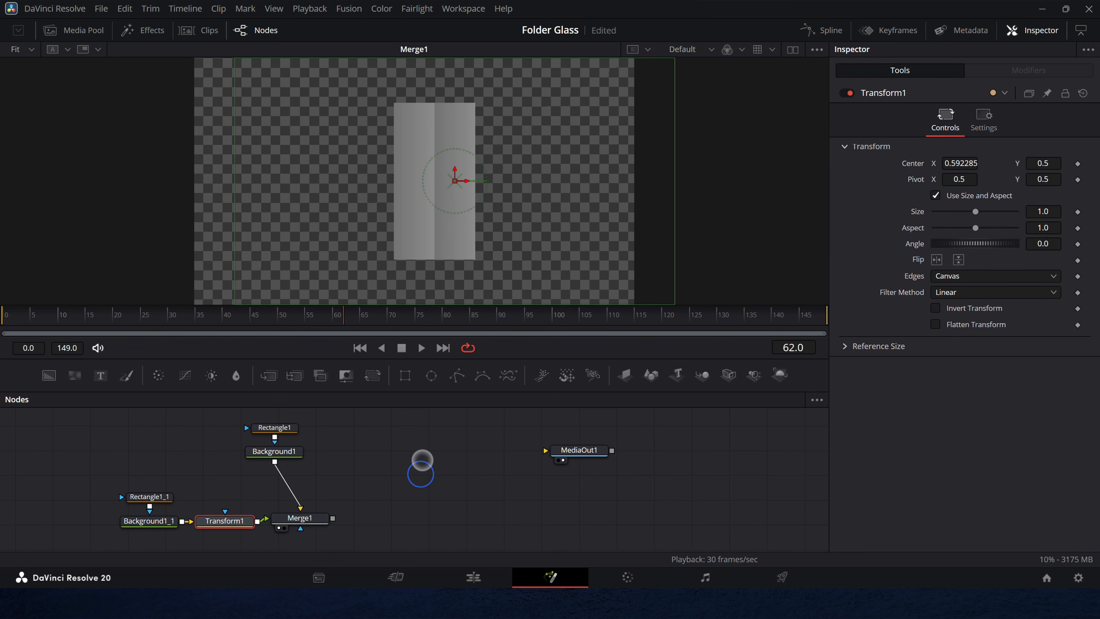
pyautogui.click(422, 459)
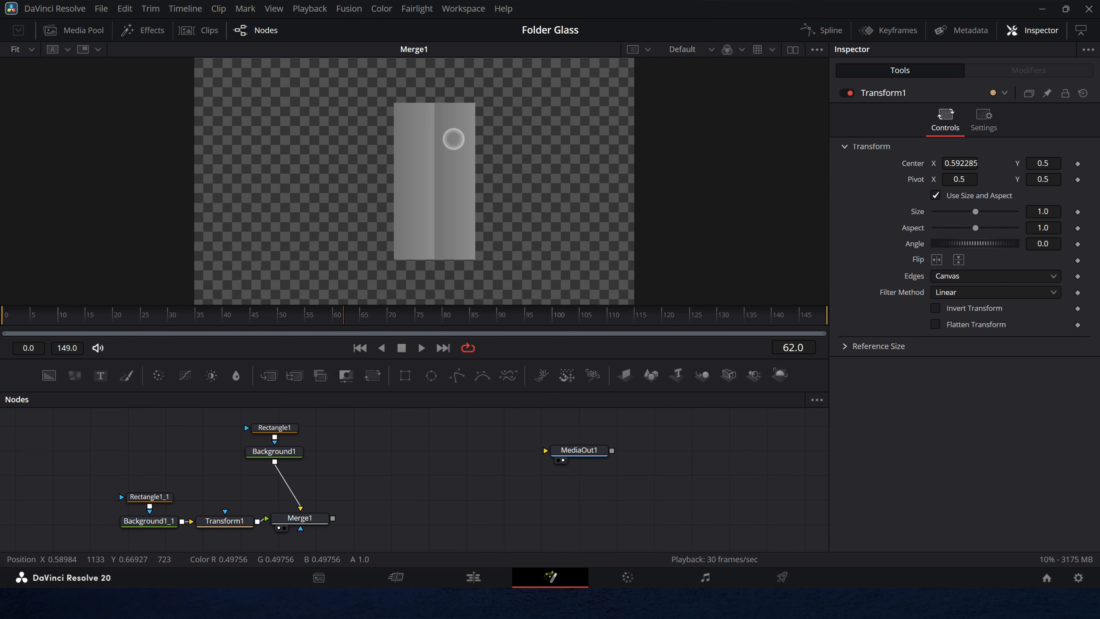
# Step: At frame 0, keyframe Rectangle1's Width and reduce it to about 0.036
pyautogui.click(359, 347)
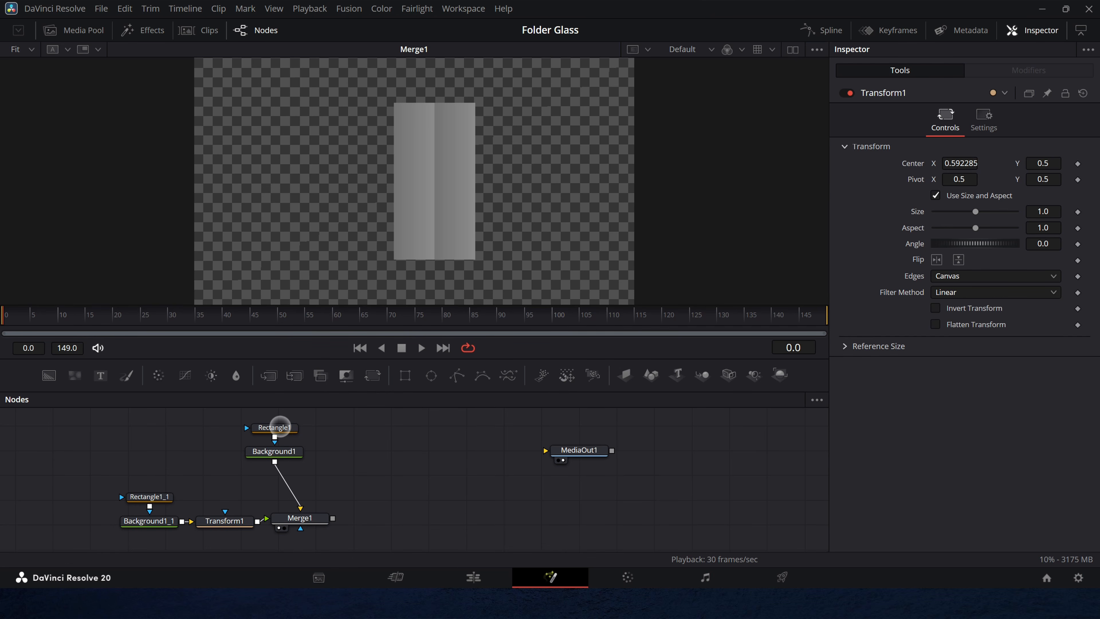
pyautogui.click(277, 427)
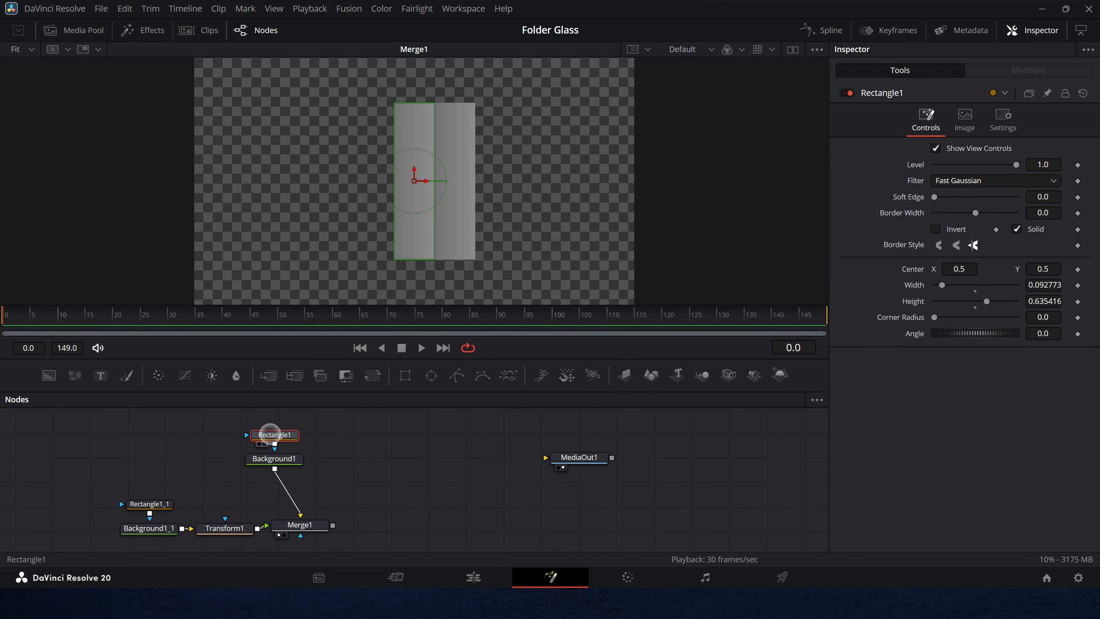
pyautogui.click(1077, 285)
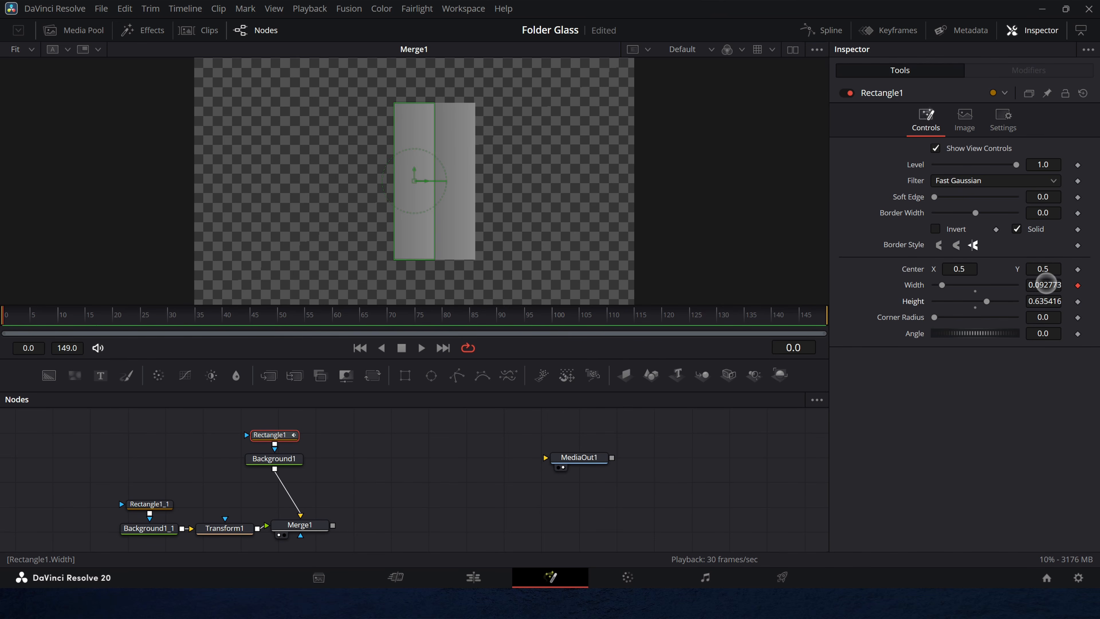
pyautogui.moveTo(1048, 285); pyautogui.dragTo(1010, 285)
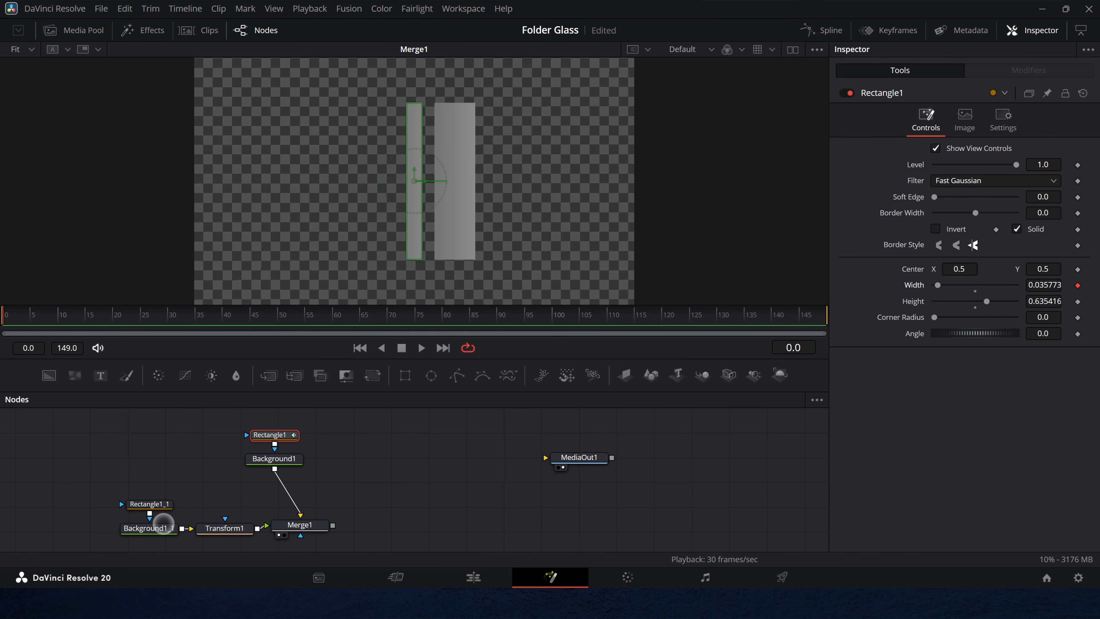
# Step: Keyframe Rectangle1_1's Width at frame 0 and widen it to about 0.151
pyautogui.click(158, 504)
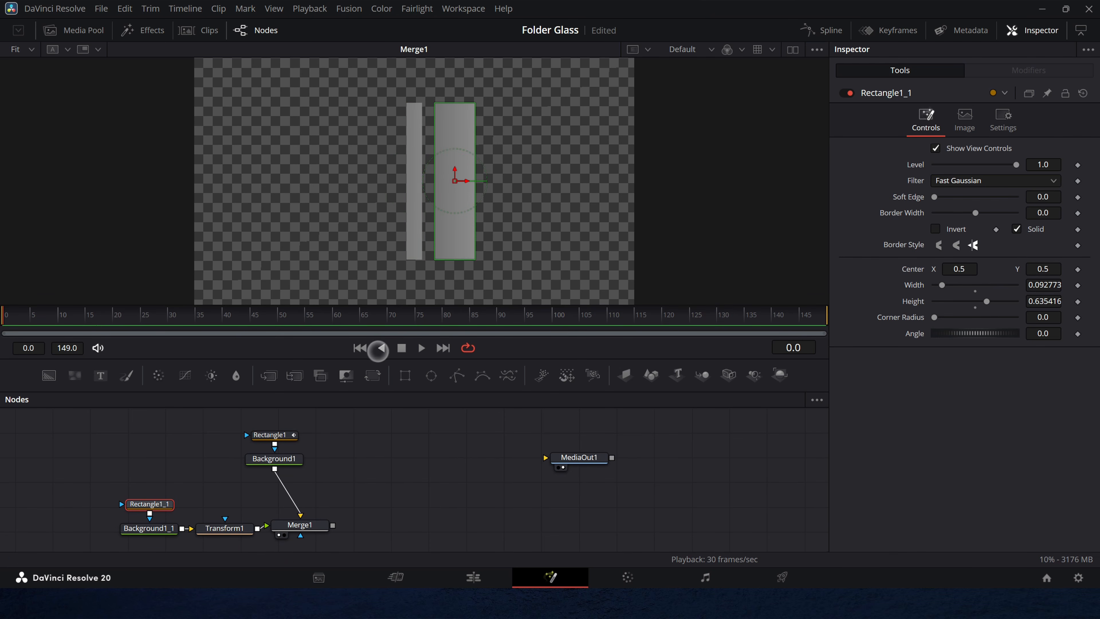
pyautogui.click(1077, 285)
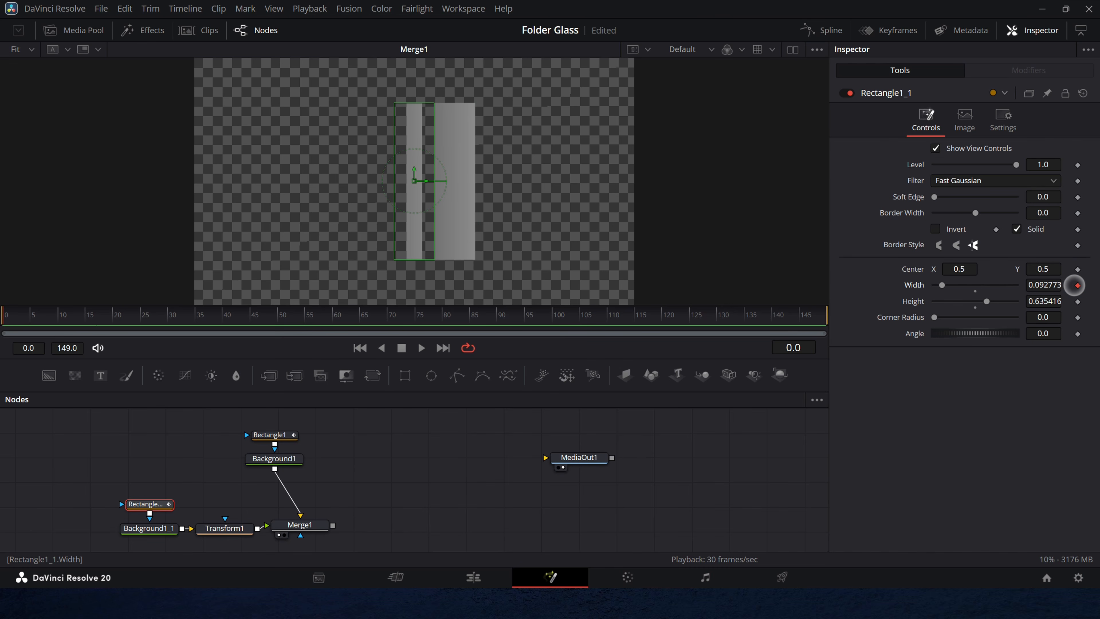
pyautogui.moveTo(1048, 285); pyautogui.dragTo(1084, 290)
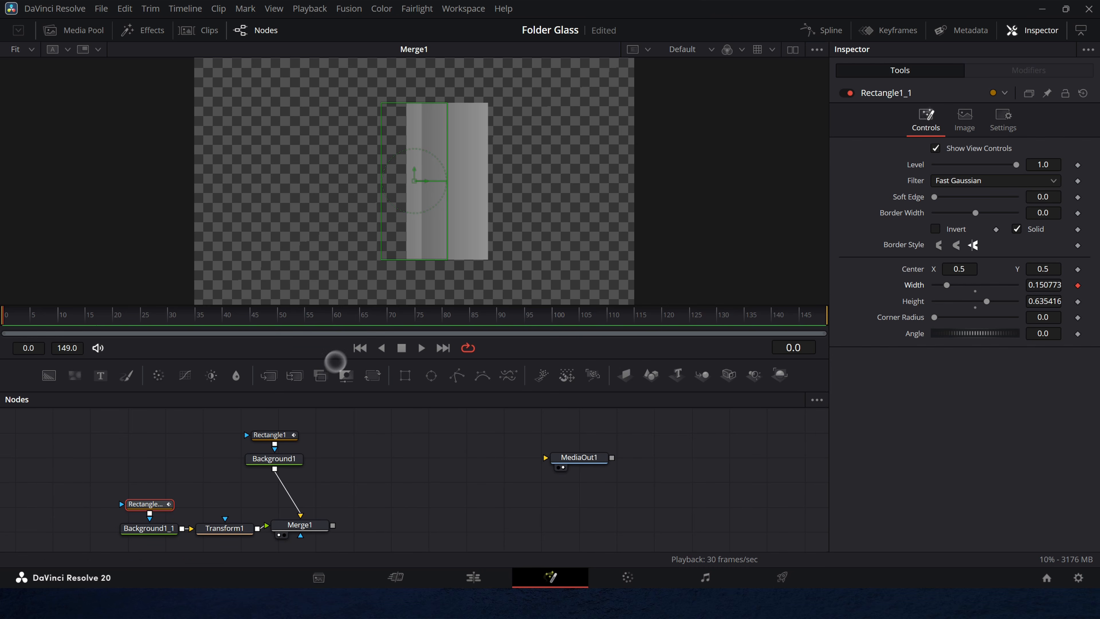
# Step: At frame 60, set Rectangle1's Width to about 0.208 and Rectangle1_1's Width to about 0.045
pyautogui.click(356, 323)
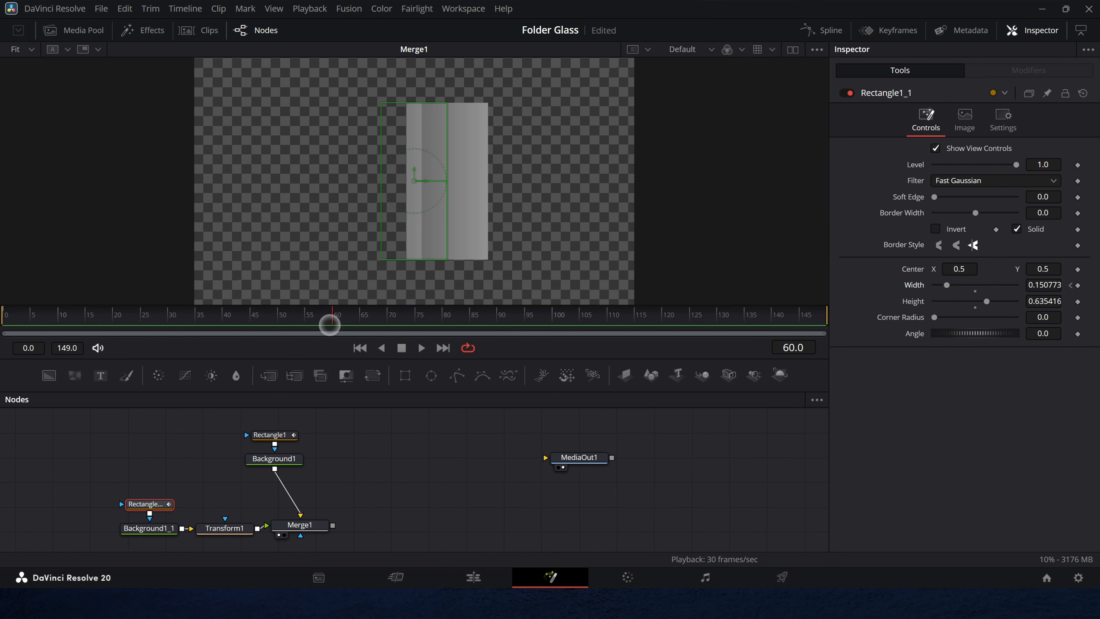
pyautogui.click(270, 434)
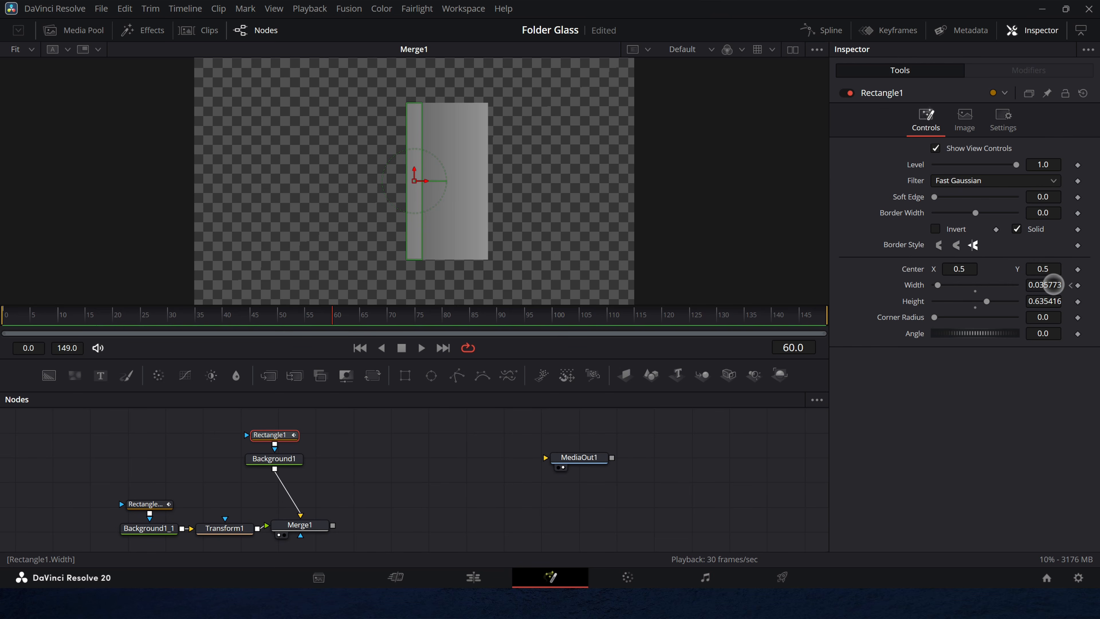
pyautogui.moveTo(1043, 285); pyautogui.dragTo(696, 287)
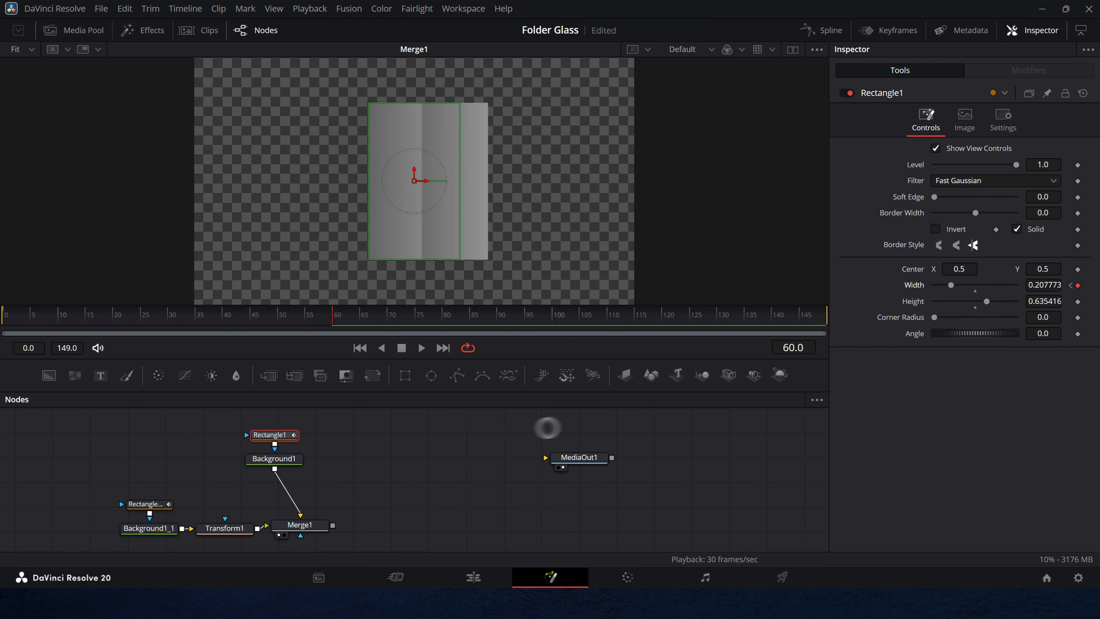
pyautogui.click(155, 503)
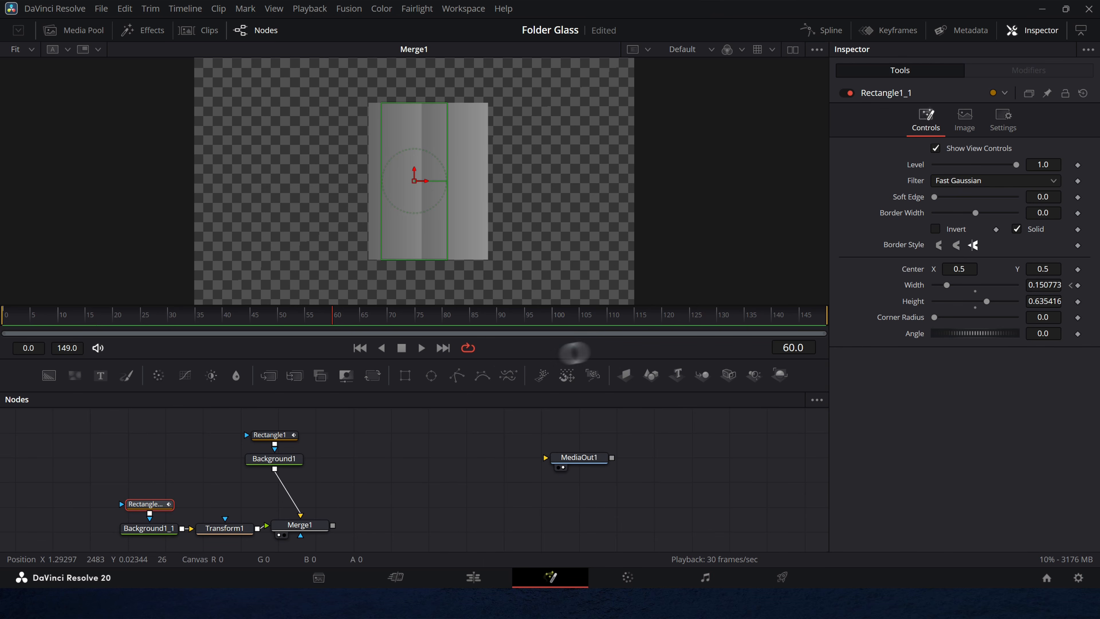
pyautogui.moveTo(1053, 284); pyautogui.dragTo(985, 278)
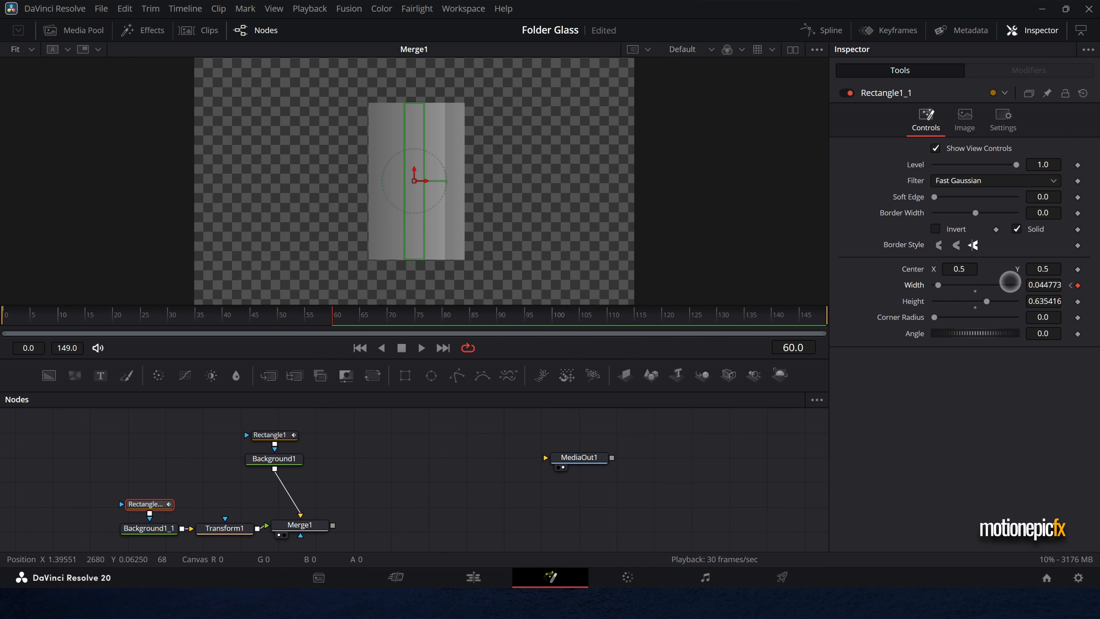
# Step: Smooth all Width keyframes of both rectangles in the Spline editor into eased curves, and close the editor
pyautogui.moveTo(325, 420); pyautogui.dragTo(129, 505)
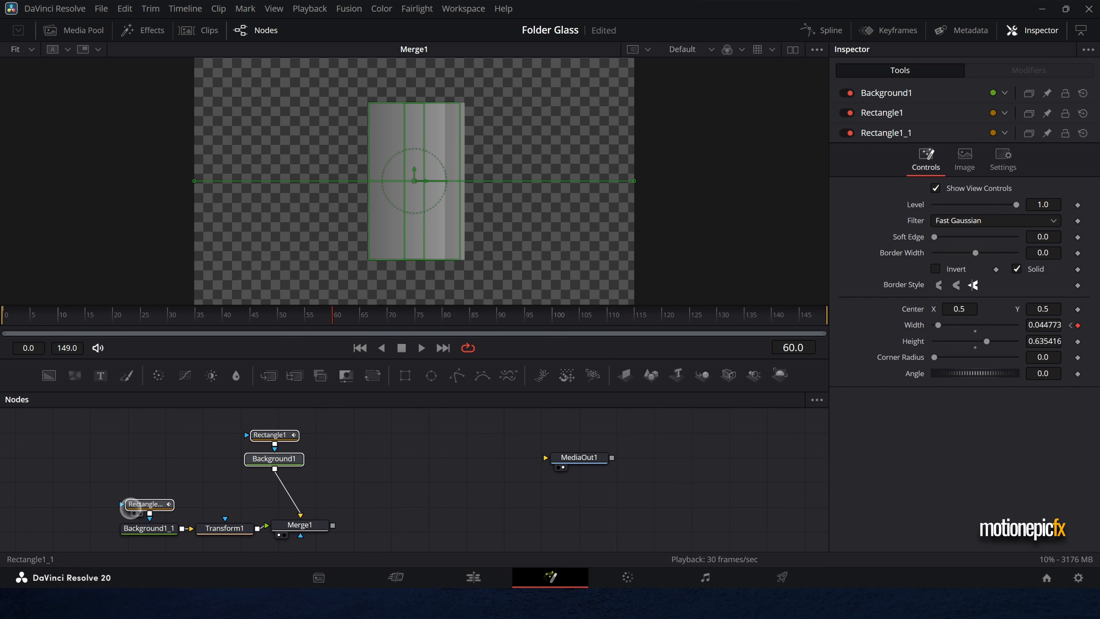
pyautogui.click(829, 30)
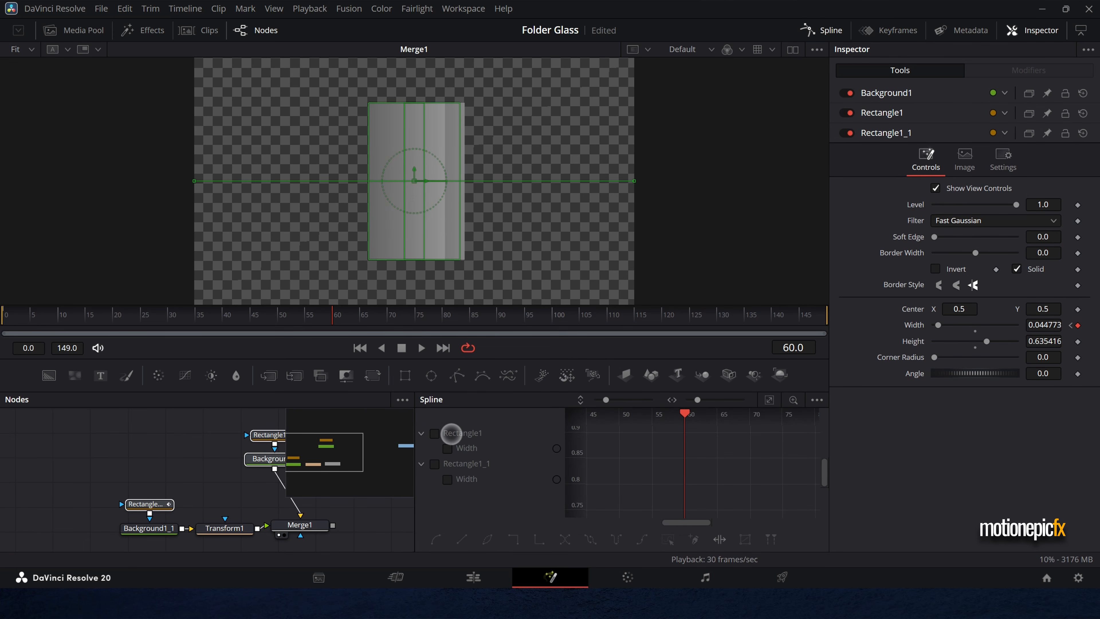
pyautogui.click(434, 433)
pyautogui.click(435, 463)
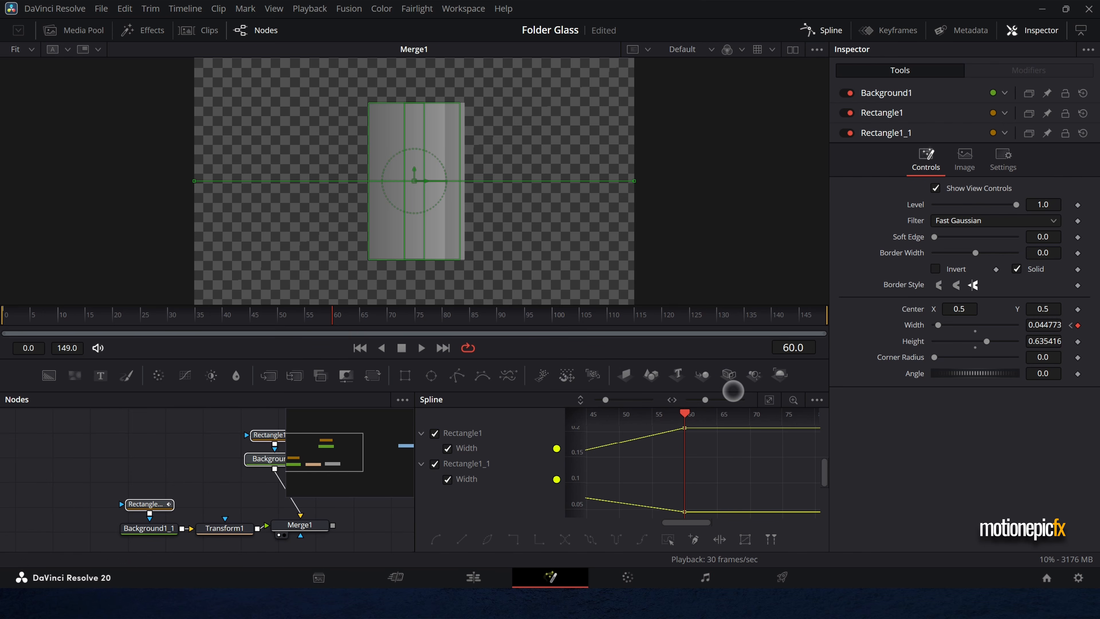
pyautogui.click(769, 399)
pyautogui.click(669, 539)
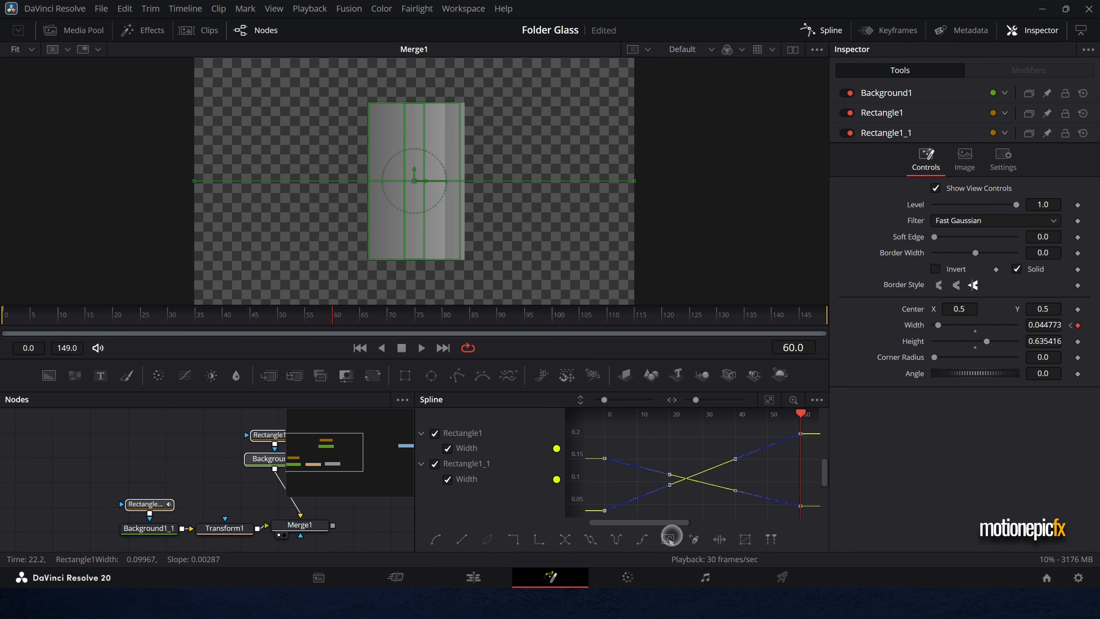
pyautogui.hotkey('shift', 's')
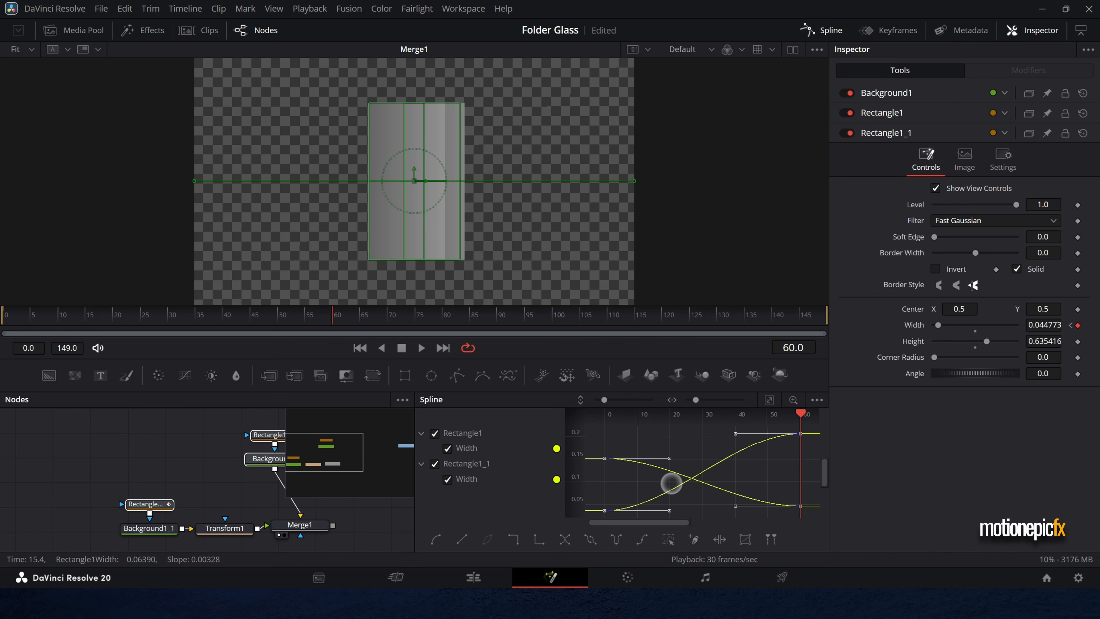
pyautogui.click(821, 32)
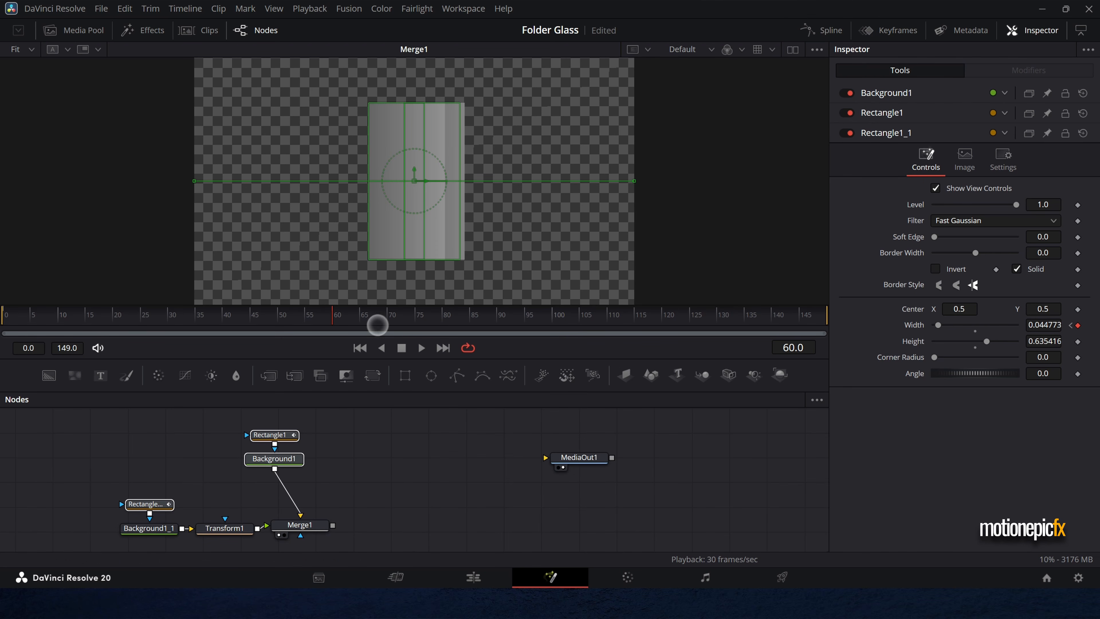
# Step: Preview the animation from the start, and move Rectangle1 and Background1 farther above Merge1 in the node graph
pyautogui.click(359, 348)
pyautogui.click(375, 431)
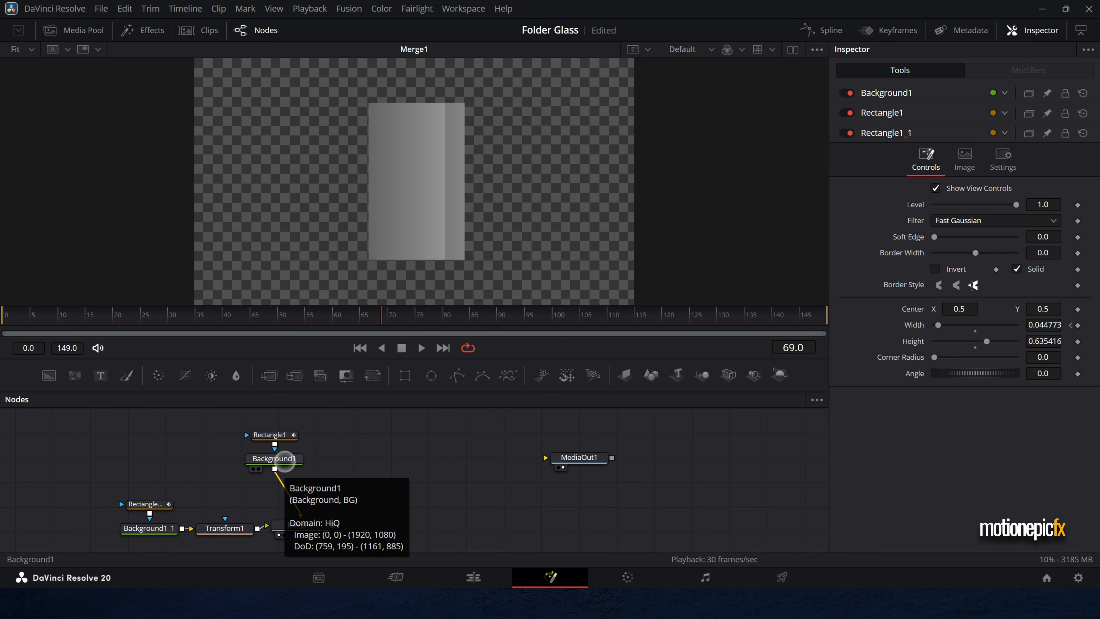
pyautogui.moveTo(348, 446); pyautogui.dragTo(322, 454)
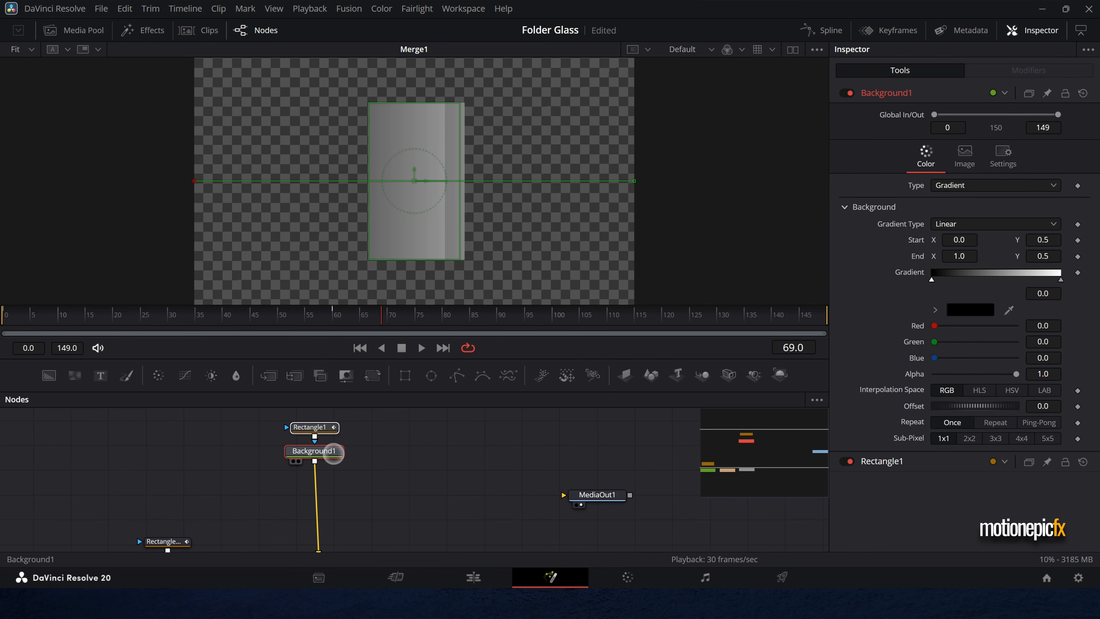
# Step: Add a Light Rays node between Background1 and Merge1
pyautogui.click(331, 457)
pyautogui.hotkey('shift', 'space')
pyautogui.write('xf')
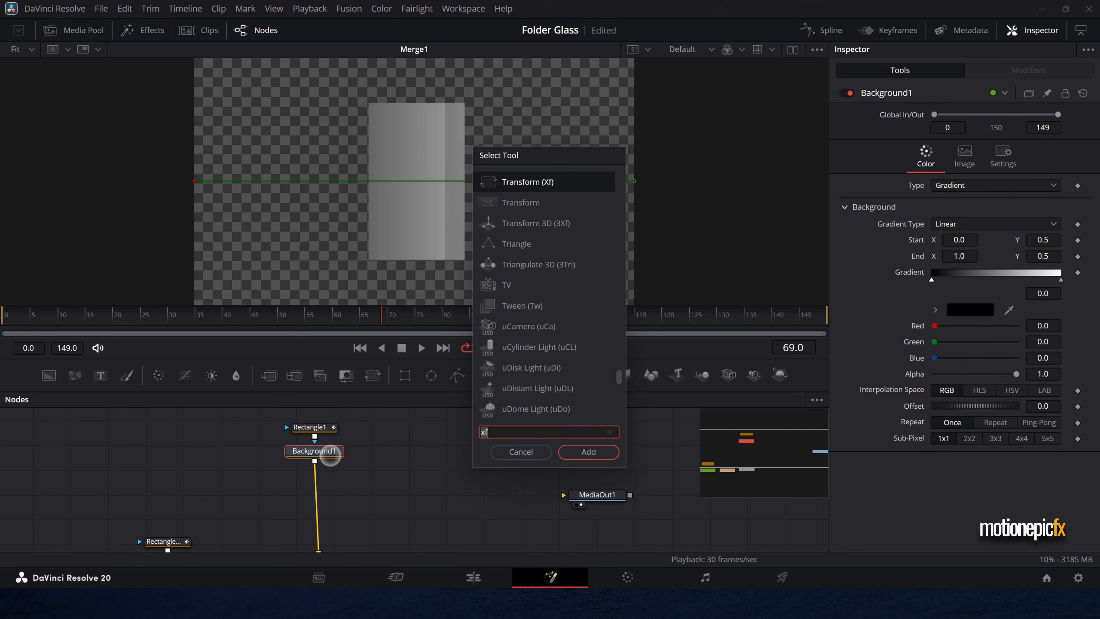
pyautogui.press('BackSpace')
pyautogui.press('BackSpace')
pyautogui.write('li')
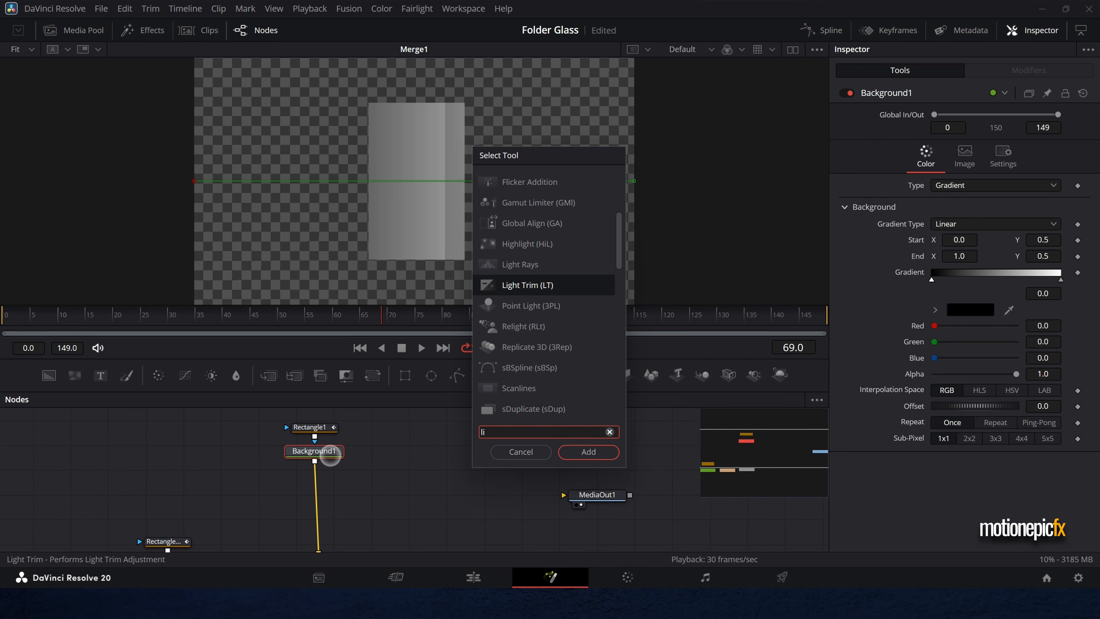
pyautogui.write('gh')
pyautogui.press('Up')
pyautogui.press('Return')
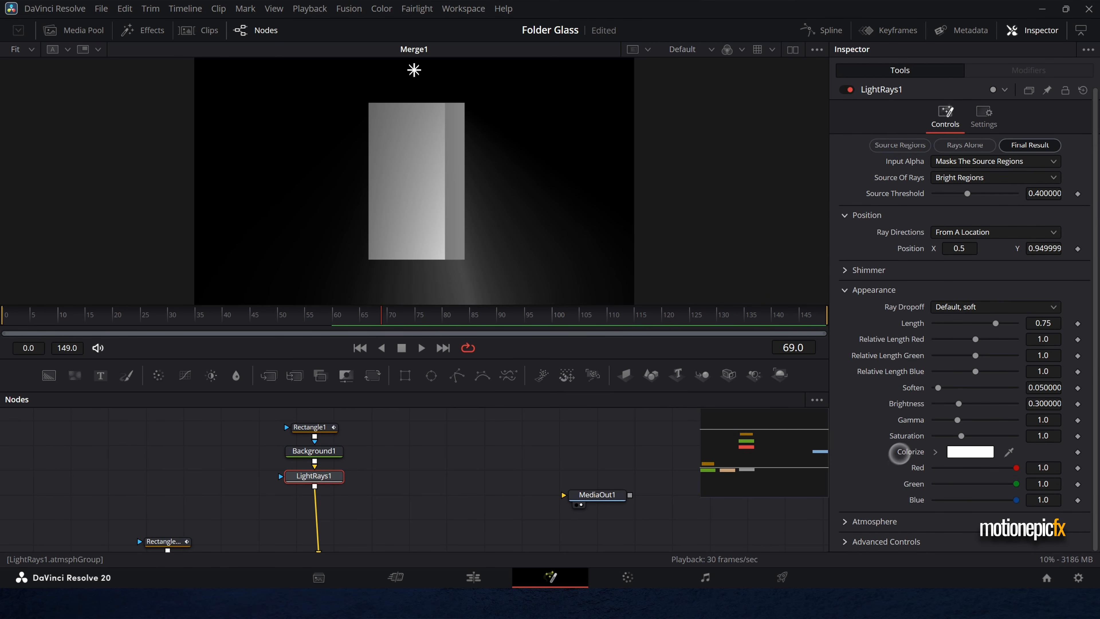
# Step: Configure LightRays1 with Input Alpha Is Used For Compositing, Ray Directions At An Angle and Ray Dropoff Keep Shape Of Source
pyautogui.click(963, 161)
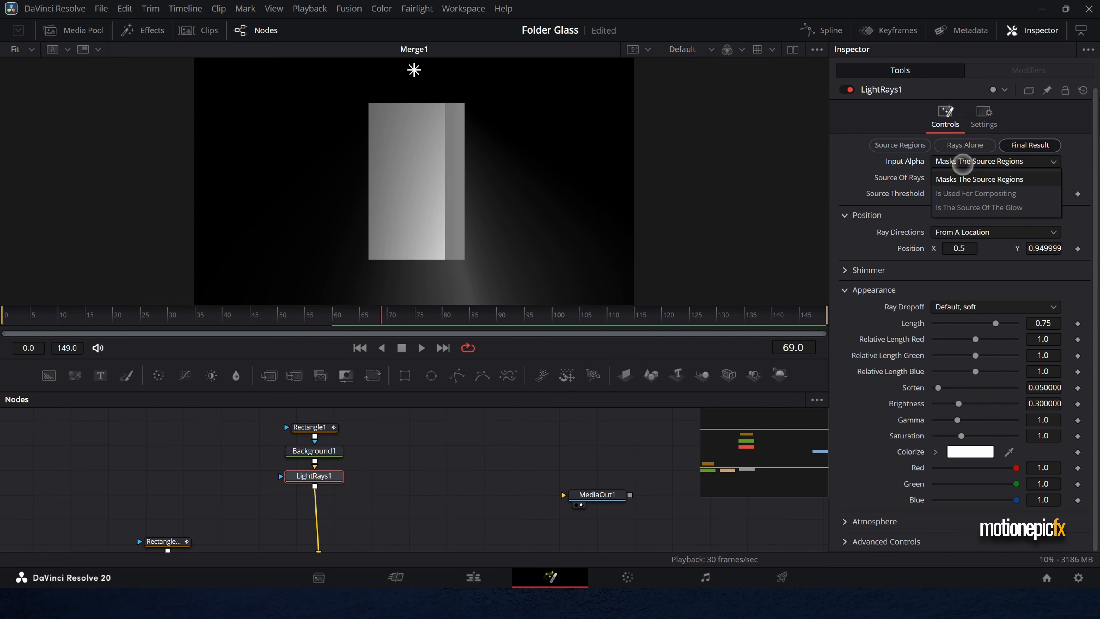
pyautogui.click(959, 192)
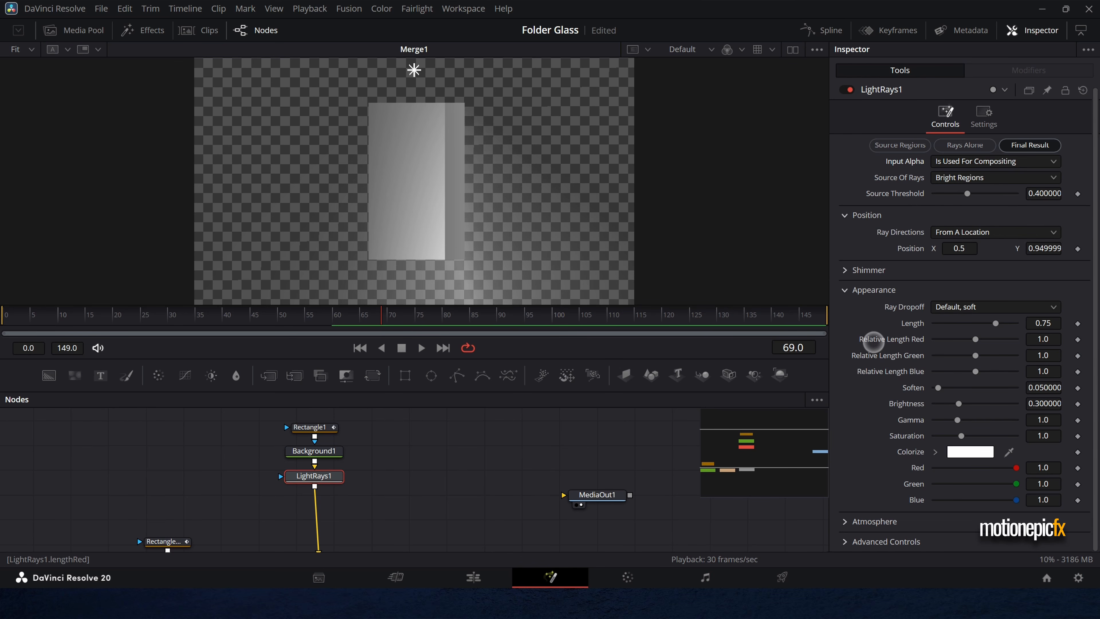
pyautogui.click(960, 232)
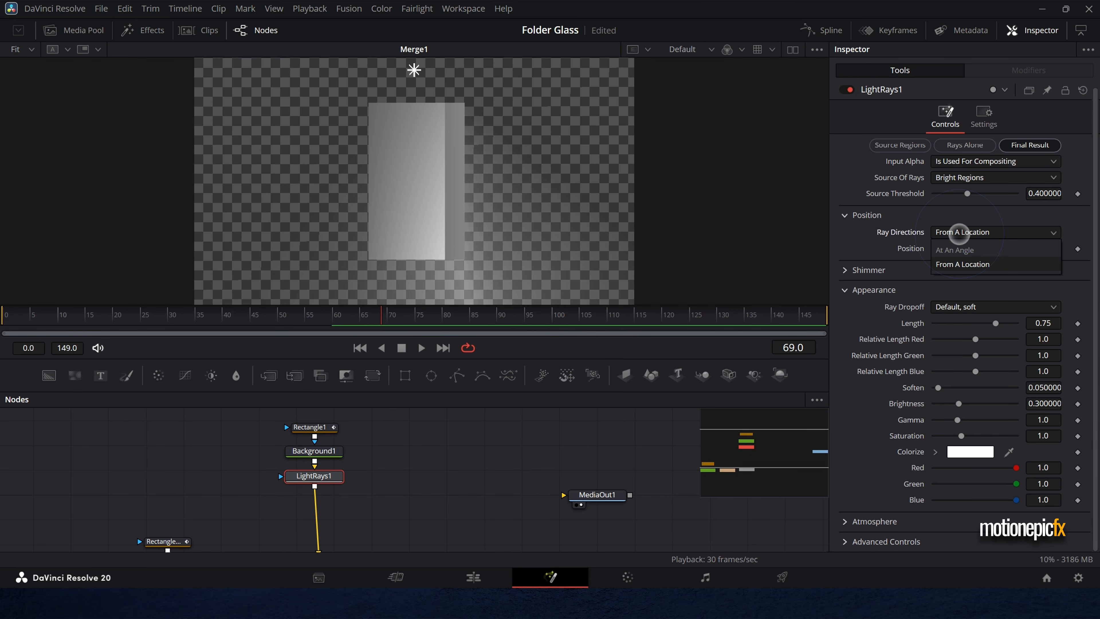
pyautogui.click(943, 250)
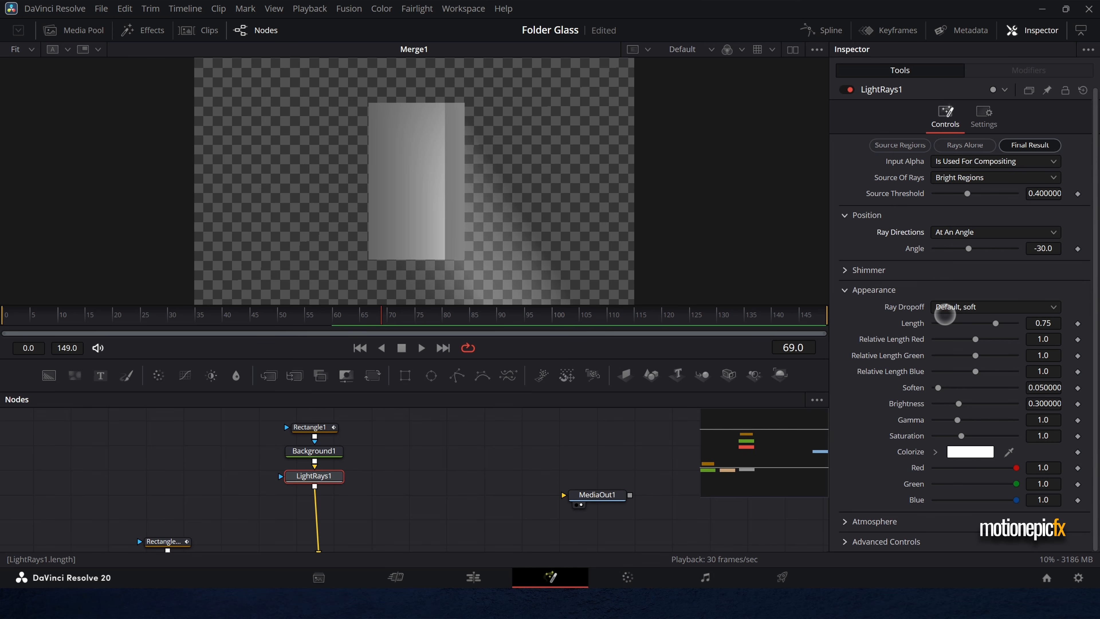
pyautogui.click(955, 308)
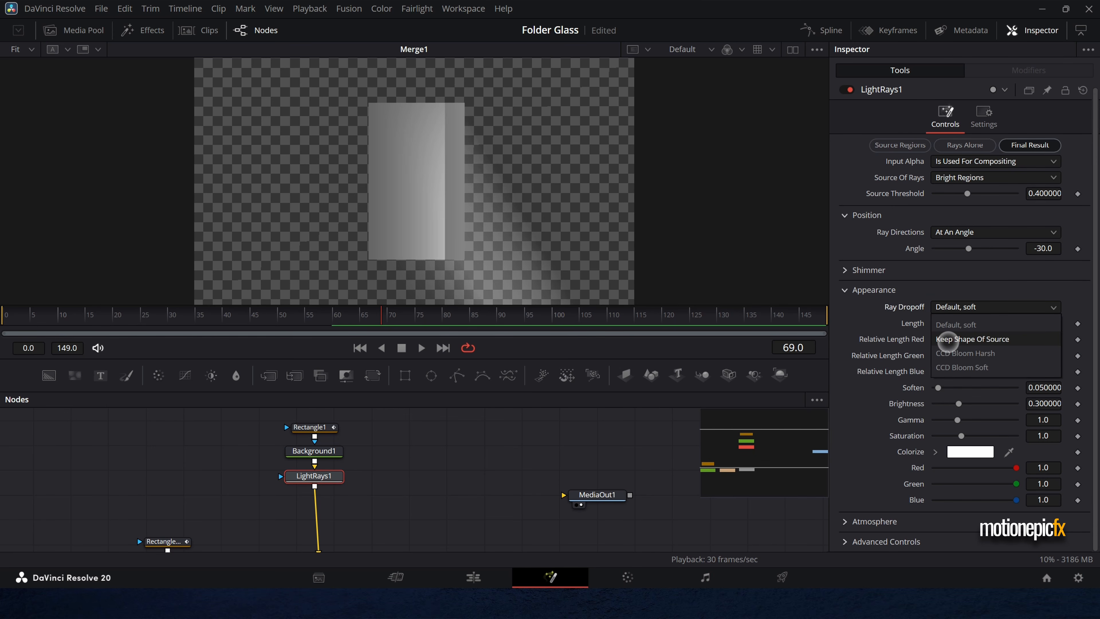
pyautogui.click(948, 340)
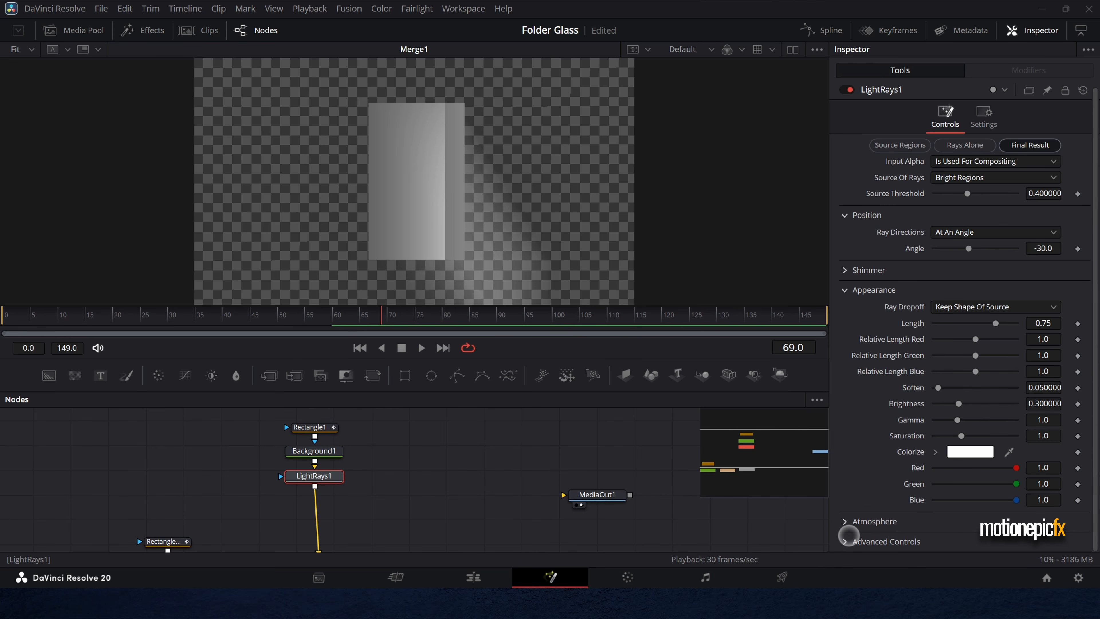
# Step: Set the Composite Type of LightRays1 to Subtract in its advanced controls
pyautogui.click(848, 539)
pyautogui.click(943, 521)
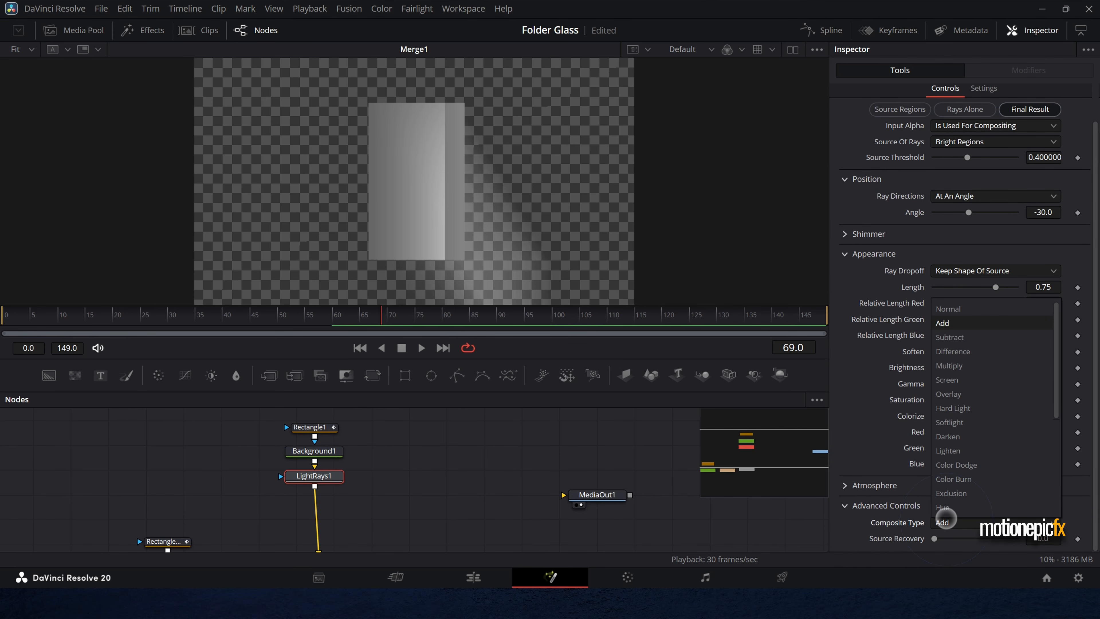
pyautogui.click(948, 337)
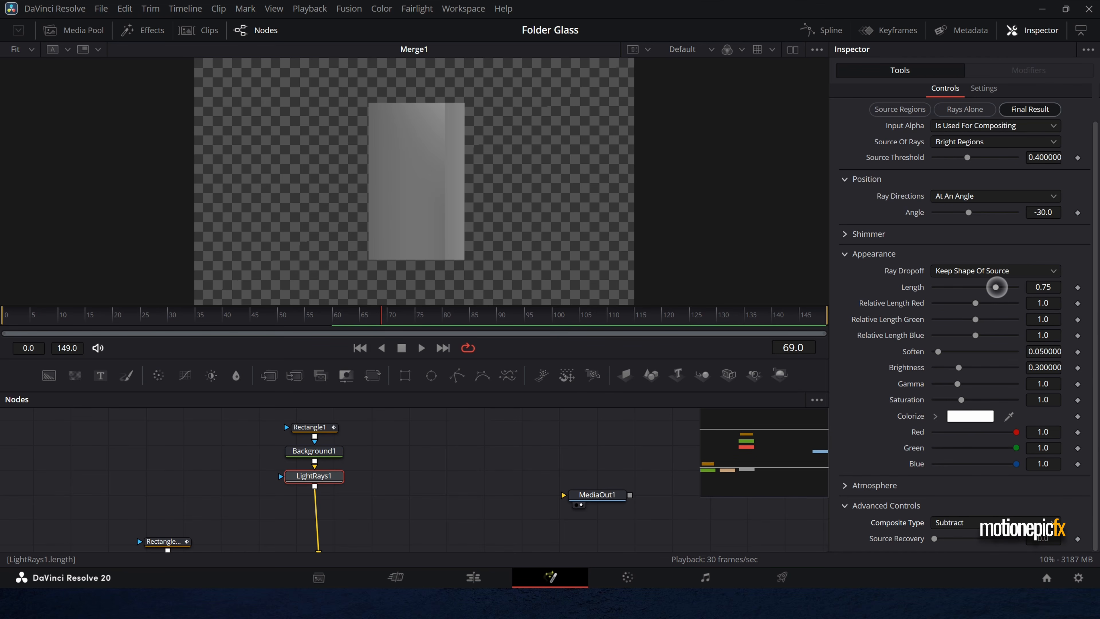
# Step: Tune LightRays1 to Length 0.039, Soften 0.063, Source Threshold 0.276, Brightness 0.173, Gamma 1.126 and Saturation 1.559, keeping the Angle at -30
pyautogui.moveTo(995, 287); pyautogui.dragTo(939, 288)
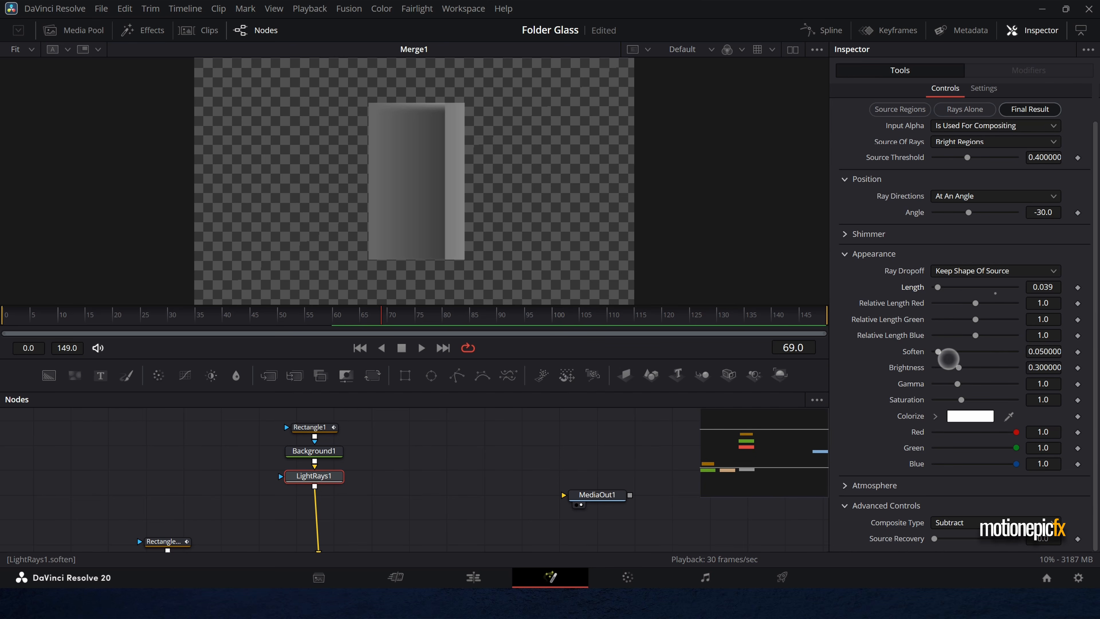
pyautogui.moveTo(937, 351); pyautogui.dragTo(956, 349)
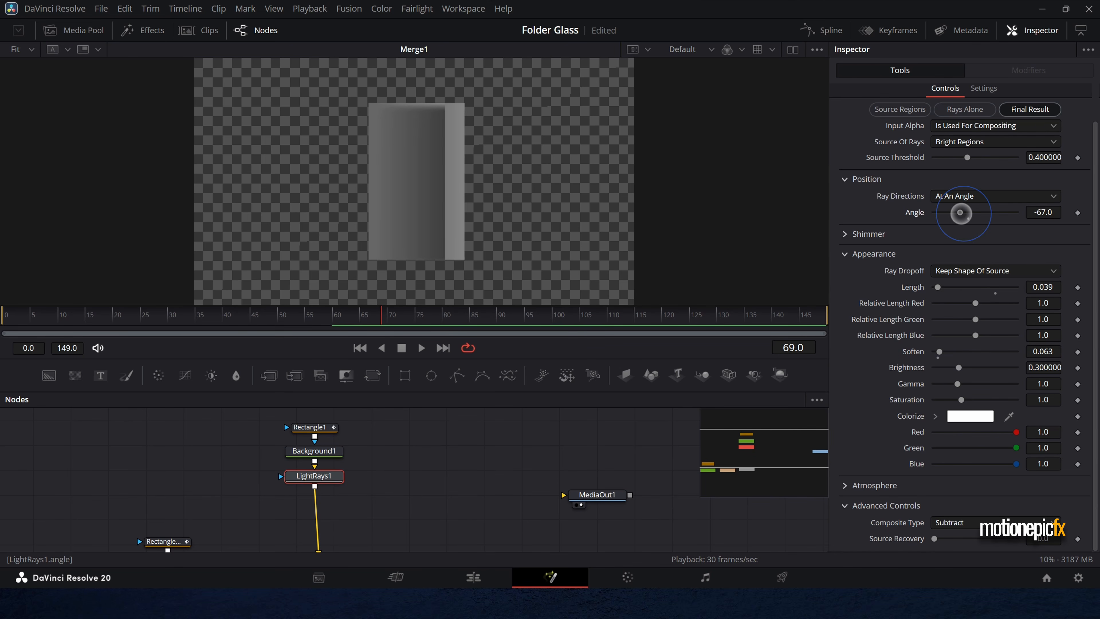
pyautogui.moveTo(960, 212); pyautogui.dragTo(977, 212)
pyautogui.hotkey('ctrl', 'z')
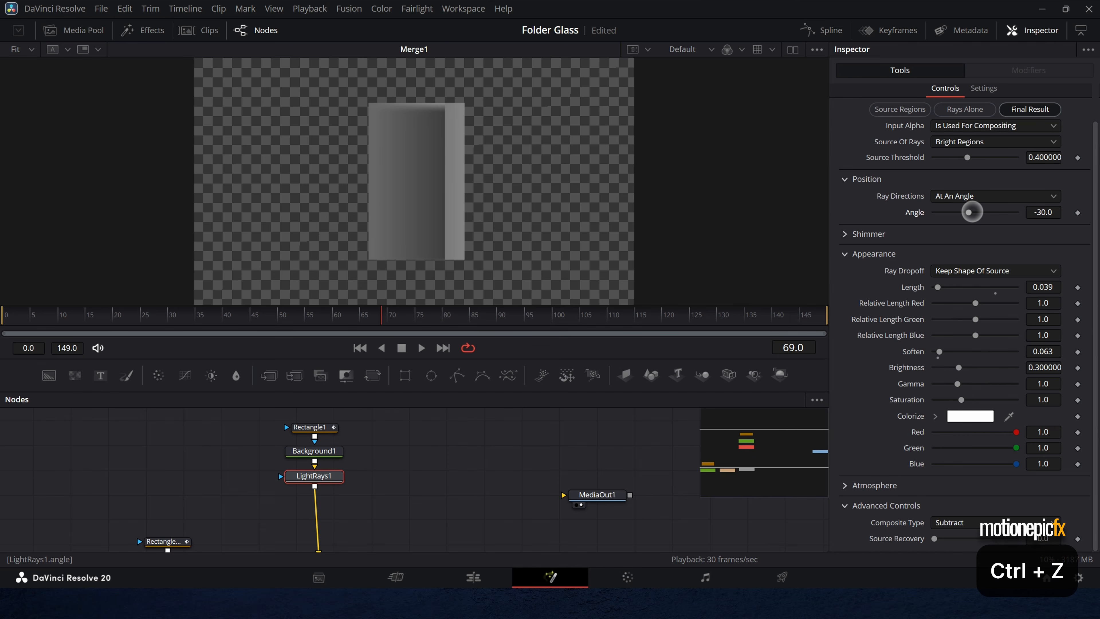
pyautogui.moveTo(977, 152); pyautogui.dragTo(953, 157)
# Step: Run Background1's gradient diagonally across the bar, from about X 0.346, Y 0.813 to about X 0.593, Y 0.143
pyautogui.click(332, 433)
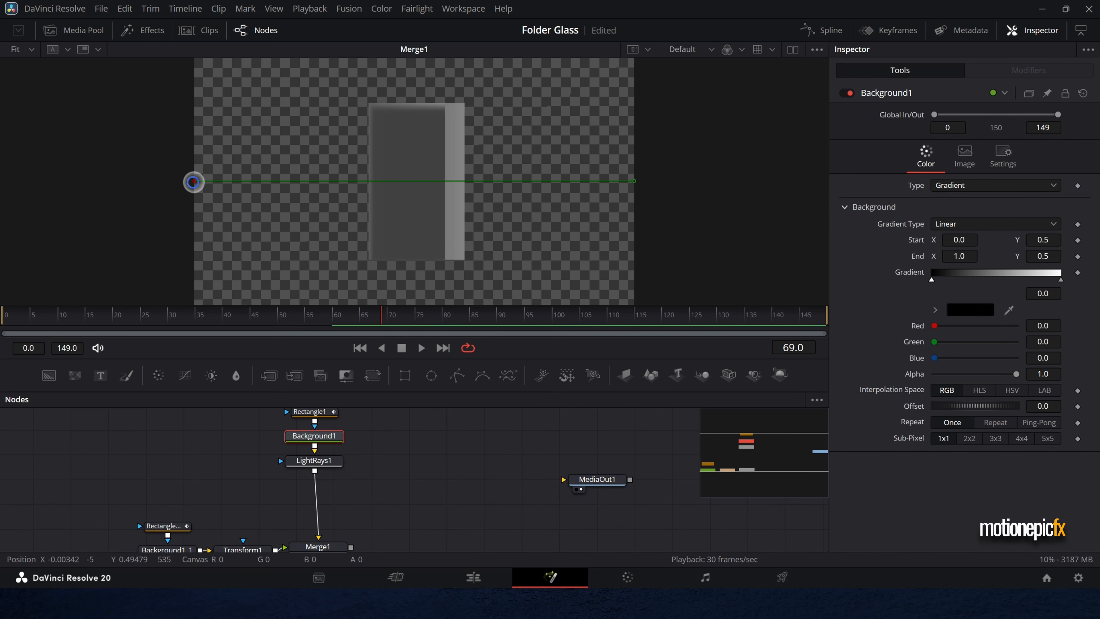
pyautogui.moveTo(193, 182); pyautogui.dragTo(346, 104)
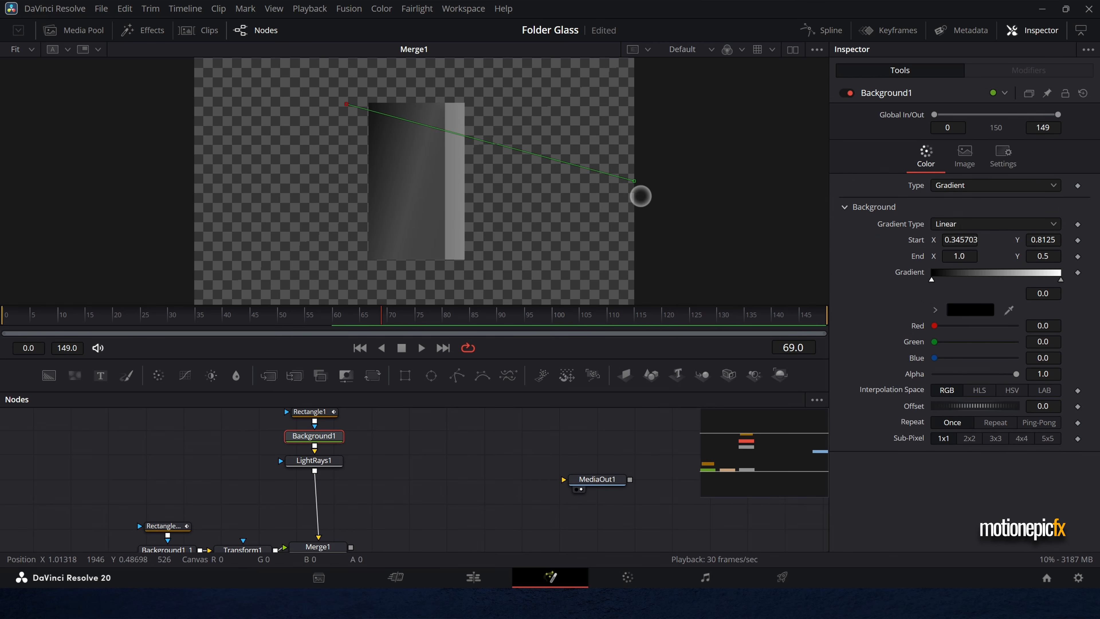
pyautogui.moveTo(633, 180); pyautogui.dragTo(455, 269)
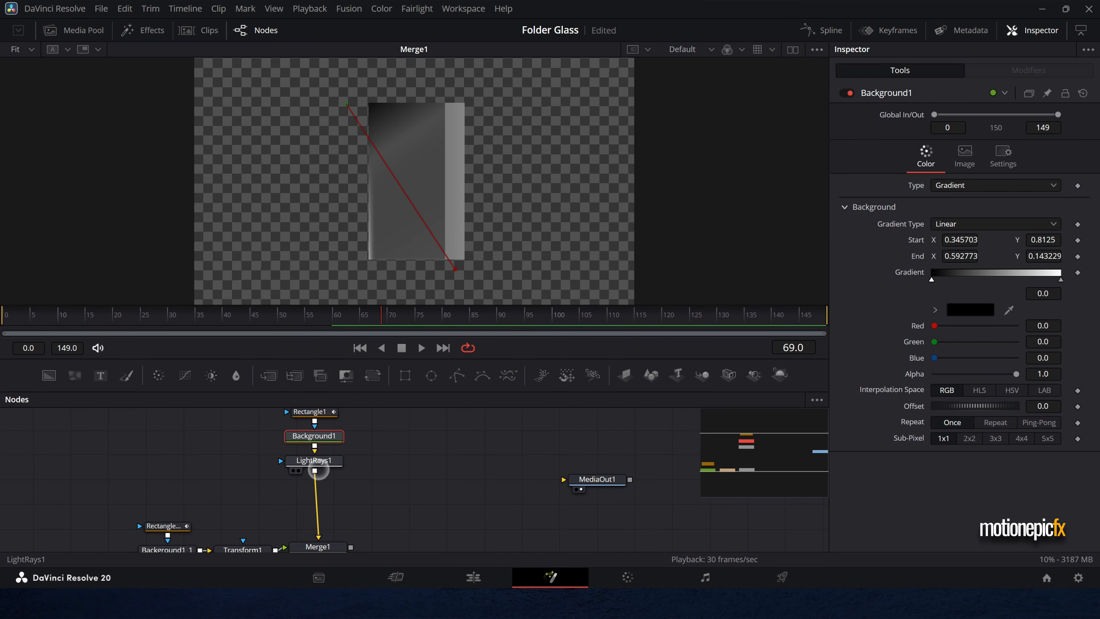
# Step: Add a Color Corrector after LightRays1 and set Hue -0.64, Saturation 0.69, Contrast 0.86, Gain 1.63 and Lift -0.06
pyautogui.click(321, 464)
pyautogui.hotkey('shift', 'space')
pyautogui.write('cc')
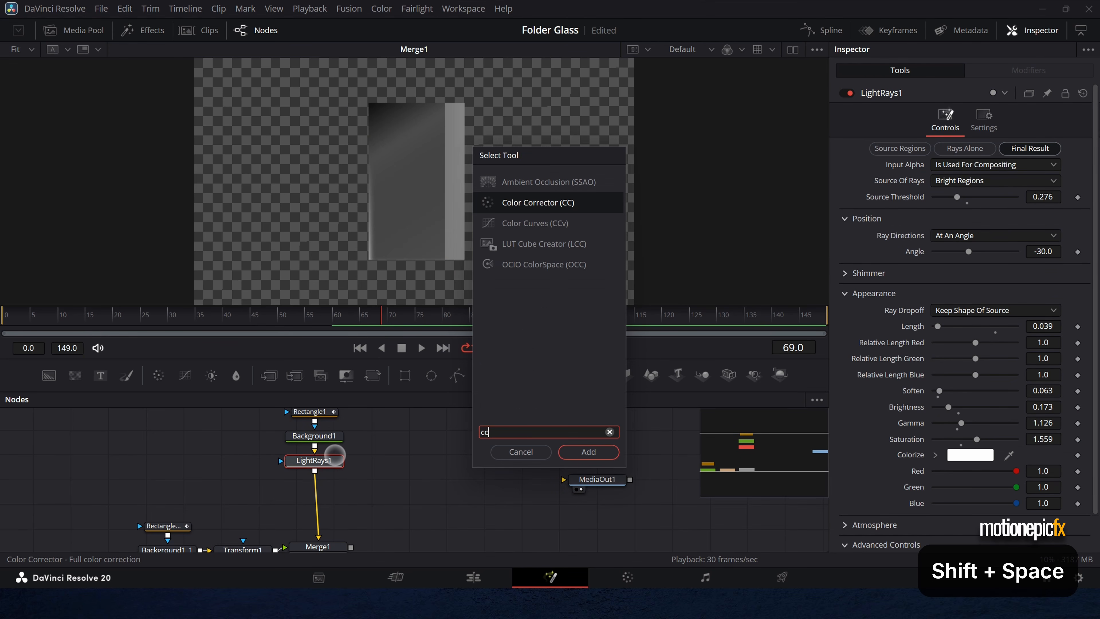
pyautogui.press('Return')
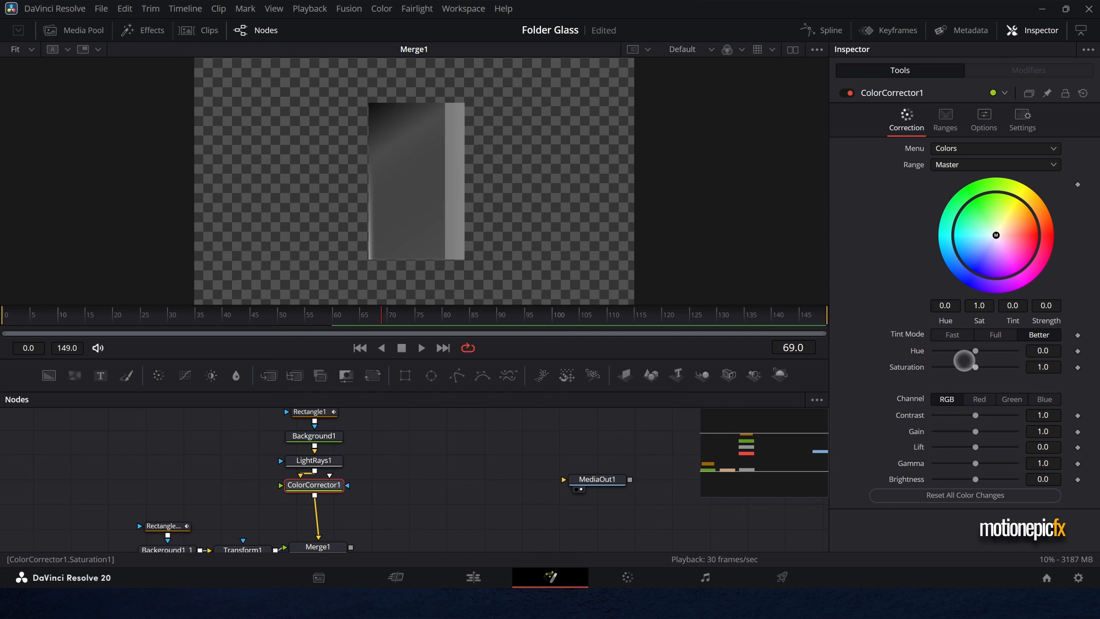
pyautogui.moveTo(976, 356)
pyautogui.mouseDown()
pyautogui.moveTo(953, 350)
pyautogui.moveTo(959, 366)
pyautogui.mouseUp()
# Step: Change the start colour of Background1's gradient to a light green, about Red 0.757, Green 0.953, Blue 0.655
pyautogui.scroll(-2, 382, 488)
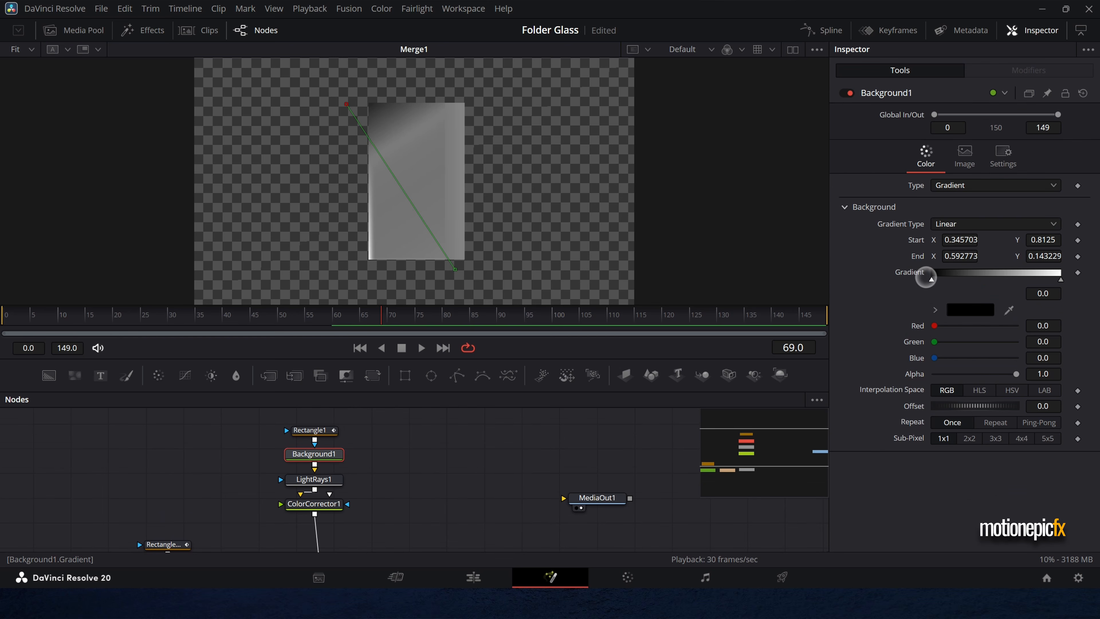
pyautogui.click(931, 280)
pyautogui.moveTo(935, 325); pyautogui.dragTo(976, 343)
pyautogui.click(970, 309)
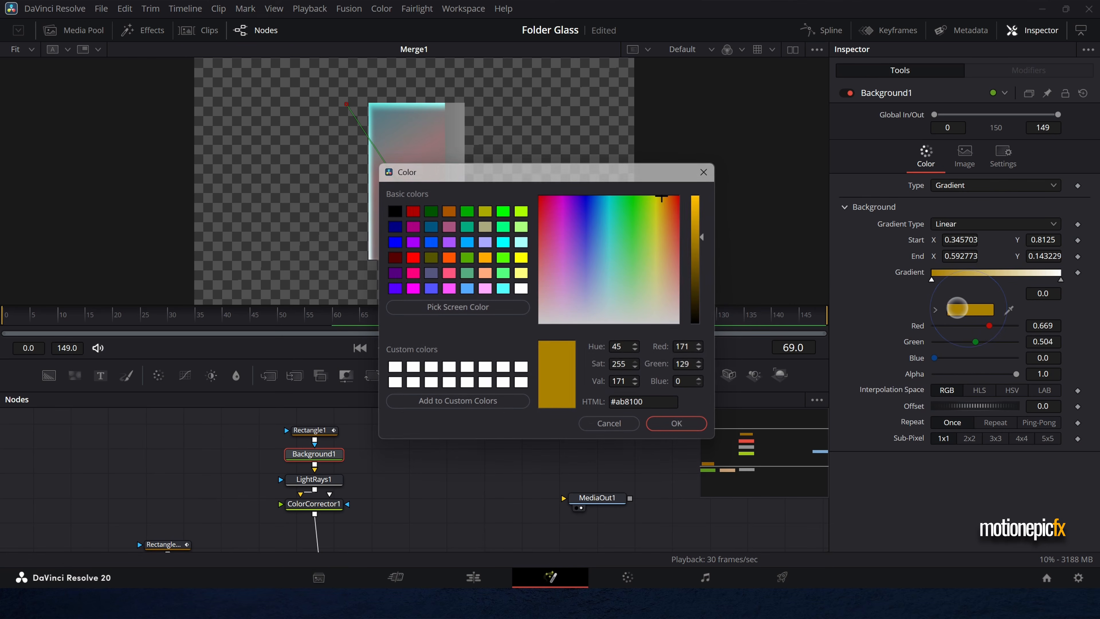
pyautogui.moveTo(633, 271); pyautogui.dragTo(641, 283)
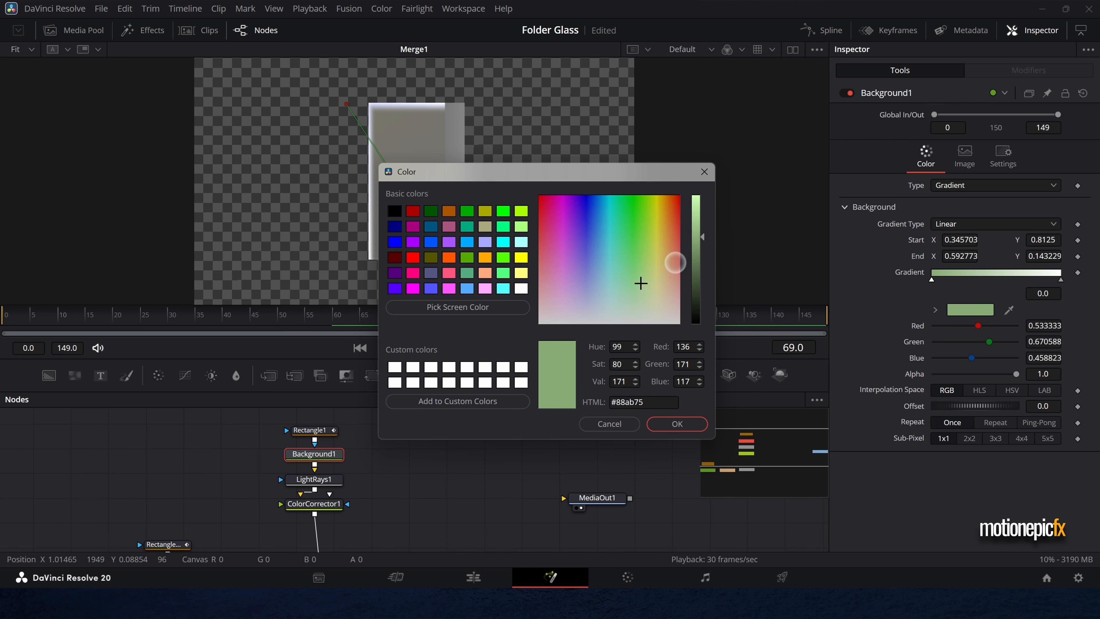
pyautogui.moveTo(696, 237); pyautogui.dragTo(695, 202)
pyautogui.click(677, 423)
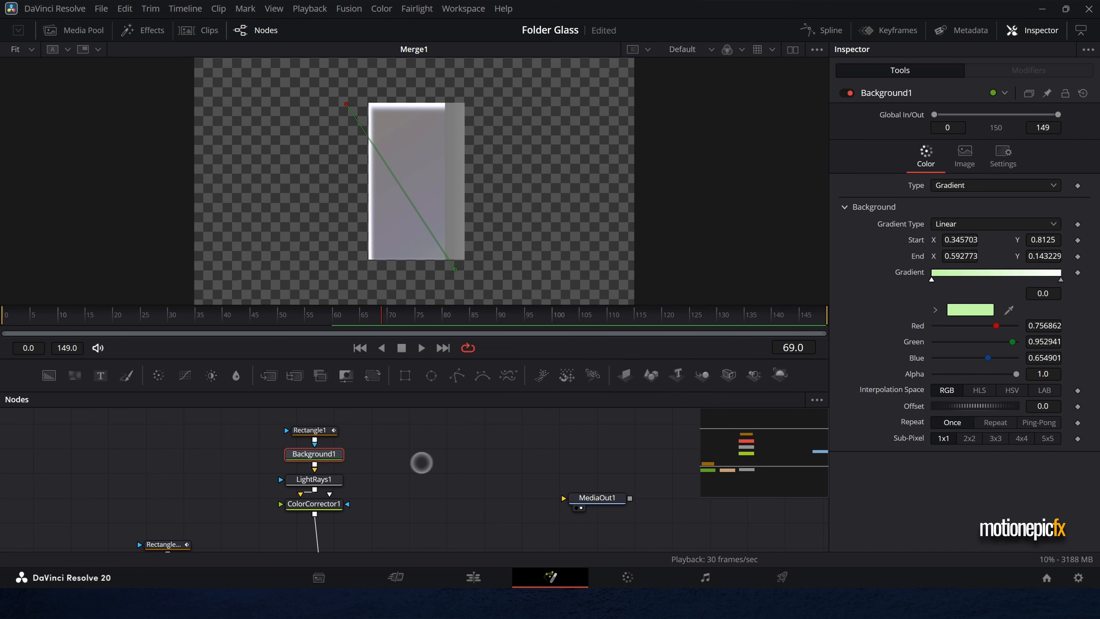
# Step: Reset ColorCorrector1, then set its Saturation to about 1.02 and its Hue to about -0.16
pyautogui.click(312, 504)
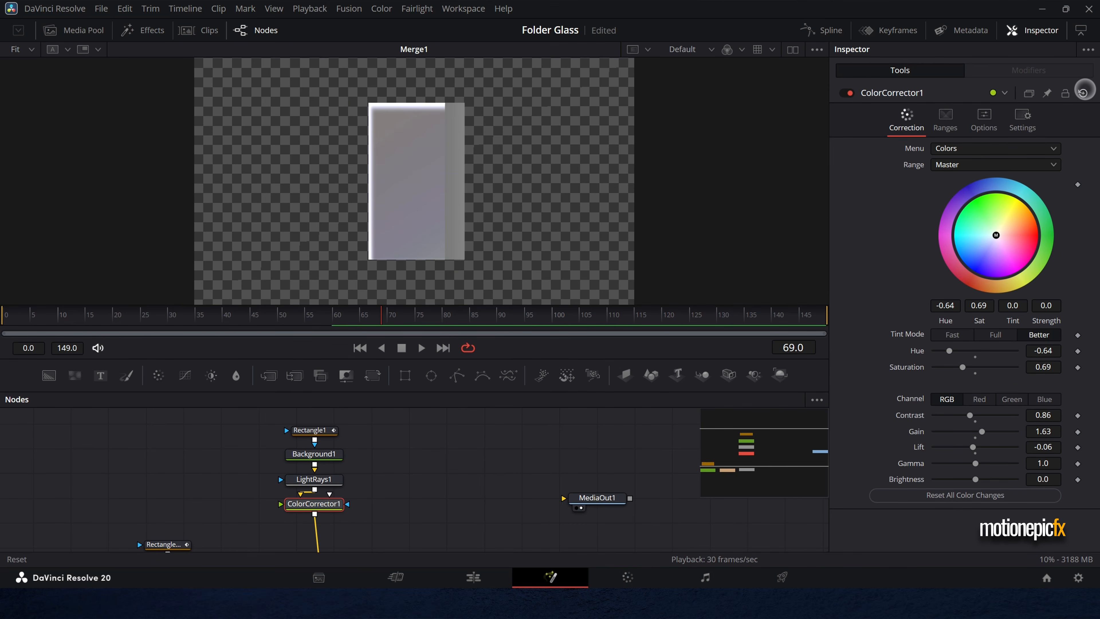
pyautogui.click(984, 118)
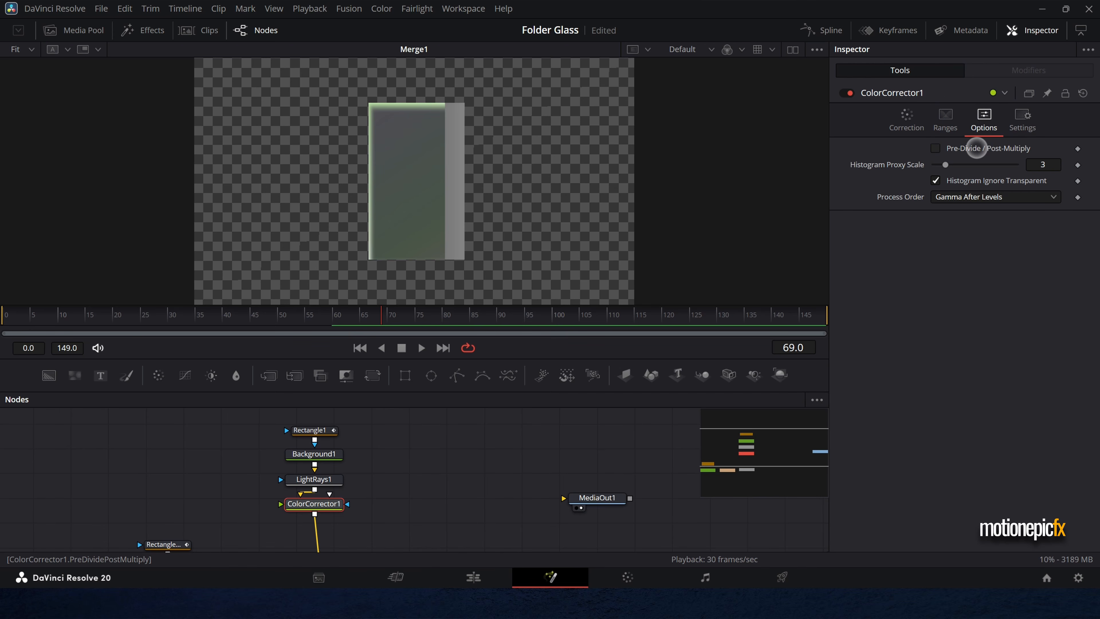
pyautogui.click(907, 118)
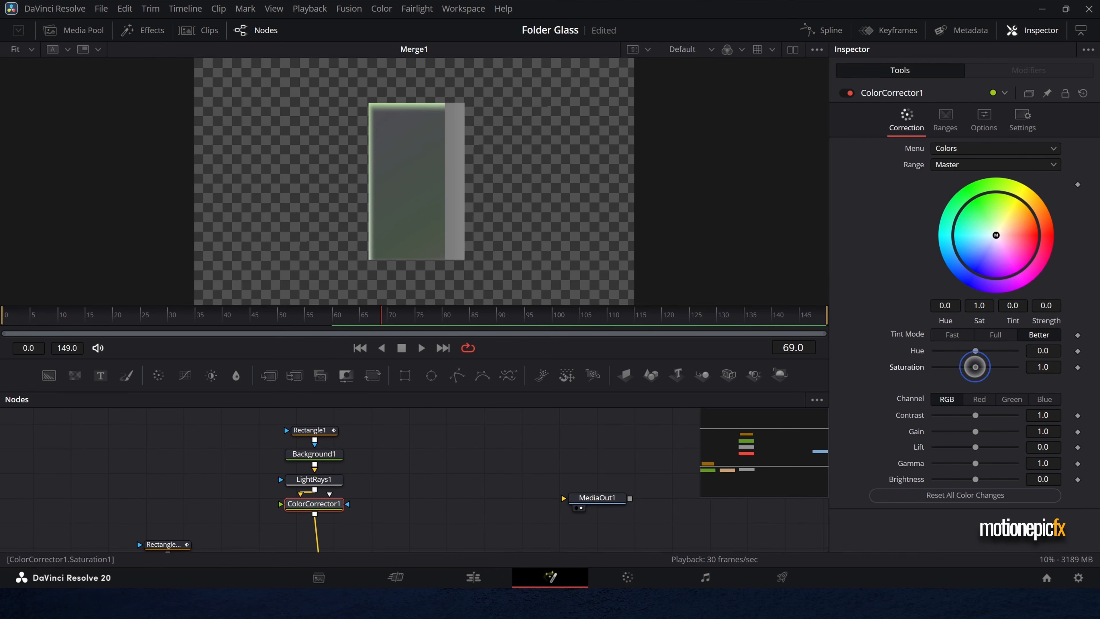
pyautogui.moveTo(976, 367)
pyautogui.mouseDown()
pyautogui.moveTo(989, 367)
pyautogui.moveTo(967, 350)
pyautogui.mouseUp()
pyautogui.moveTo(976, 350); pyautogui.dragTo(962, 352)
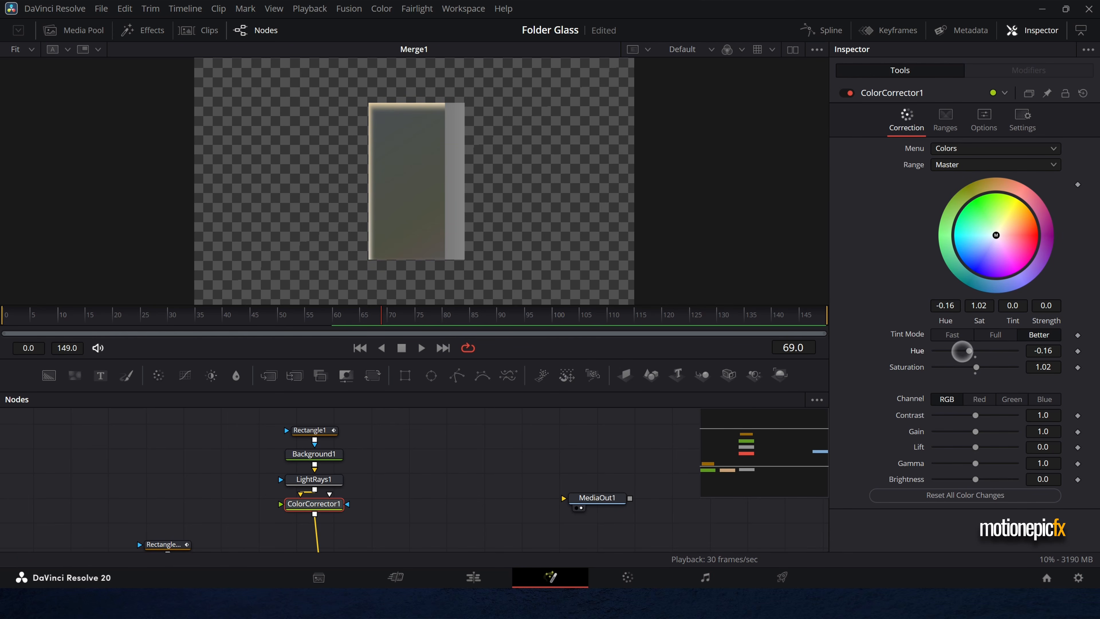
# Step: Retune LightRays1 to Source Threshold 0.748, Length 0.047, Brightness 0.252, Gamma 0.619 and Saturation 0.591, and add atmosphere with Seethe 0
pyautogui.click(332, 479)
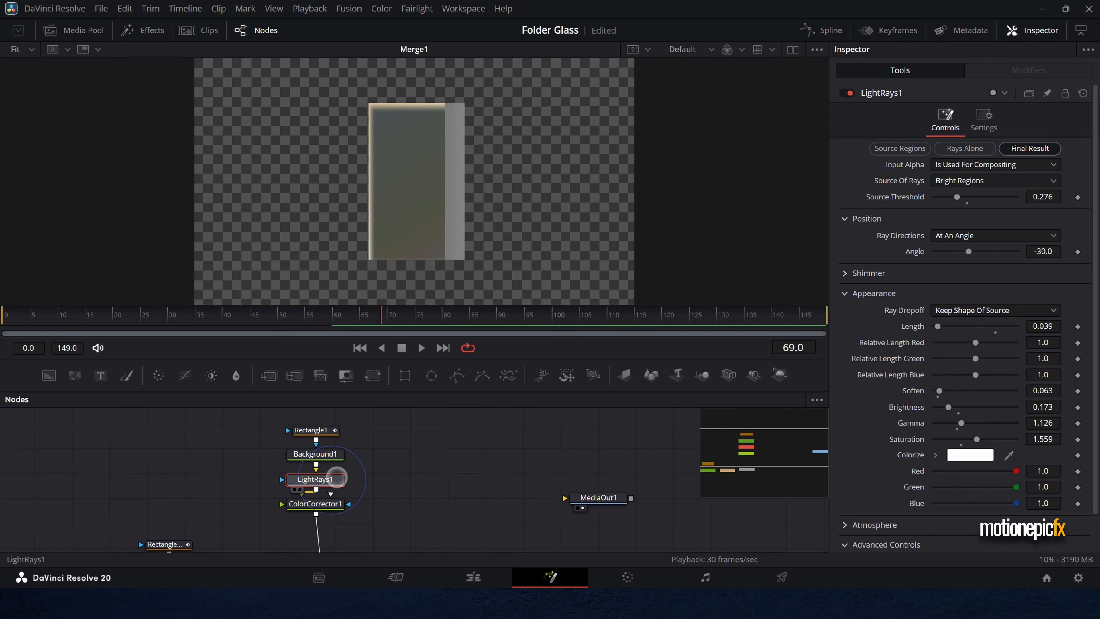
pyautogui.click(847, 499)
pyautogui.scroll(-1, 856, 497)
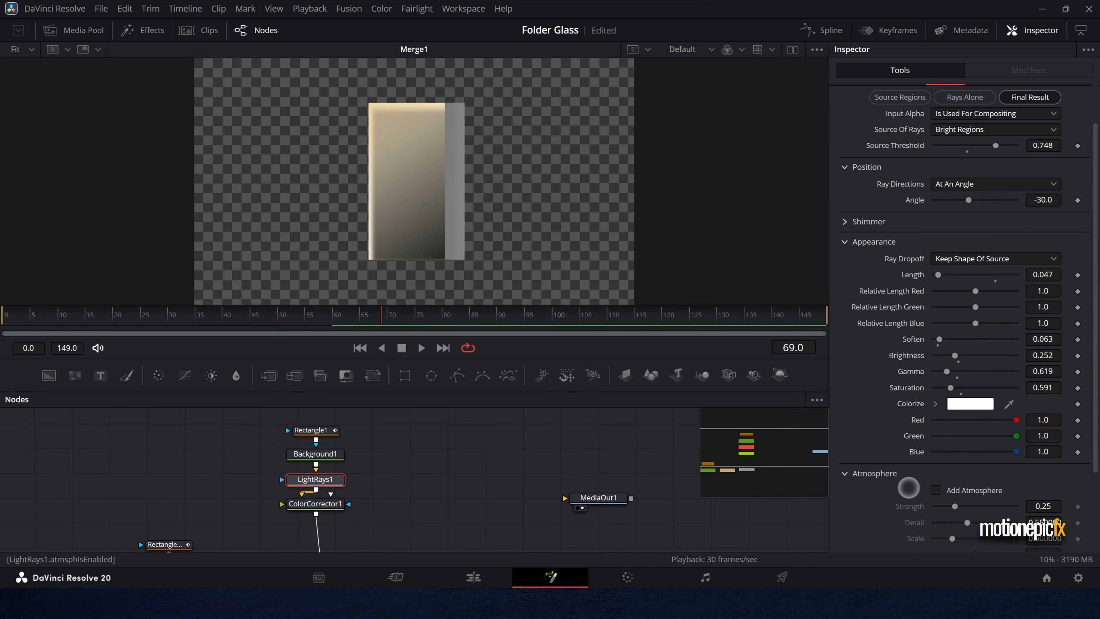
pyautogui.click(936, 489)
pyautogui.scroll(-4, 915, 484)
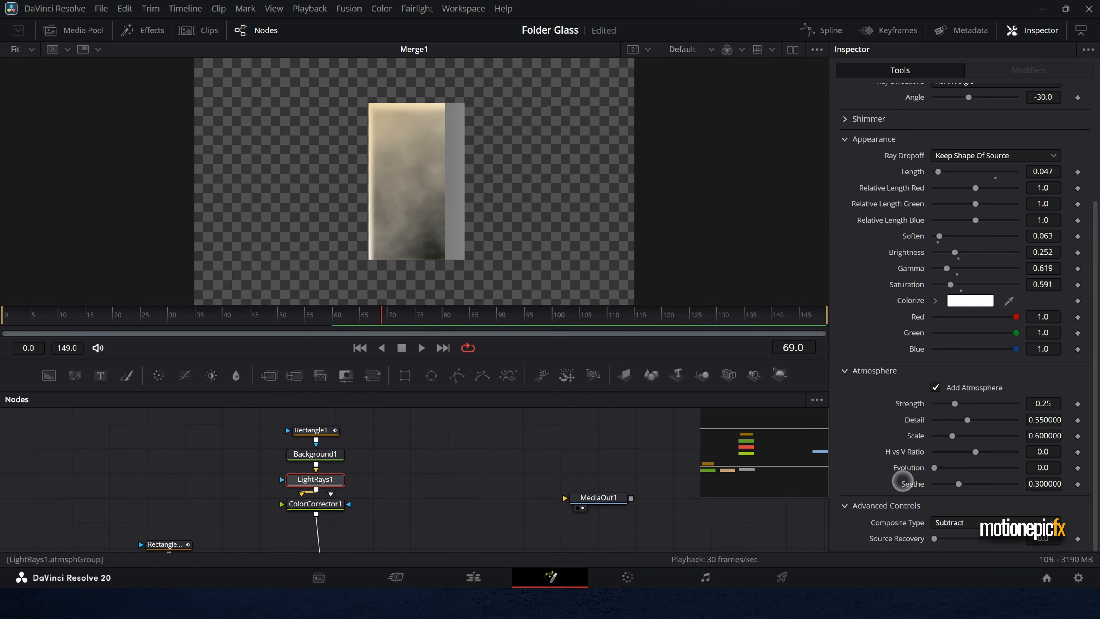
pyautogui.moveTo(959, 484); pyautogui.dragTo(911, 484)
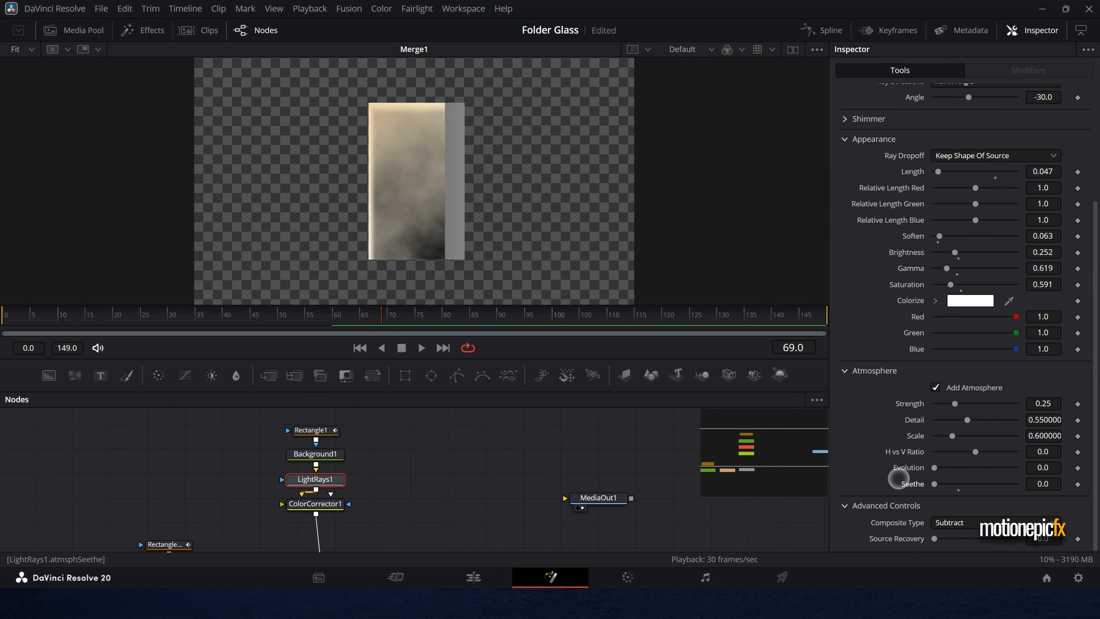
# Step: Copy LightRays1 and ColorCorrector1 and insert the copies between Background1_1 and Transform1
pyautogui.moveTo(160, 317)
pyautogui.mouseDown()
pyautogui.moveTo(270, 321)
pyautogui.moveTo(156, 319)
pyautogui.mouseUp()
pyautogui.scroll(-2, 325, 442)
pyautogui.scroll(2, 325, 443)
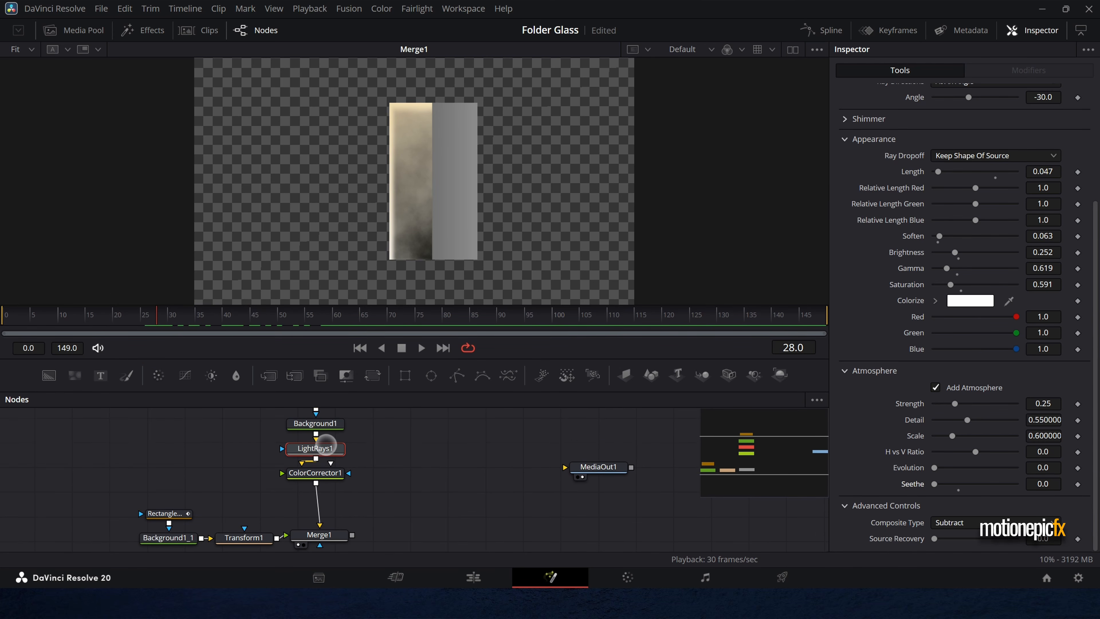
pyautogui.moveTo(352, 458); pyautogui.dragTo(287, 513)
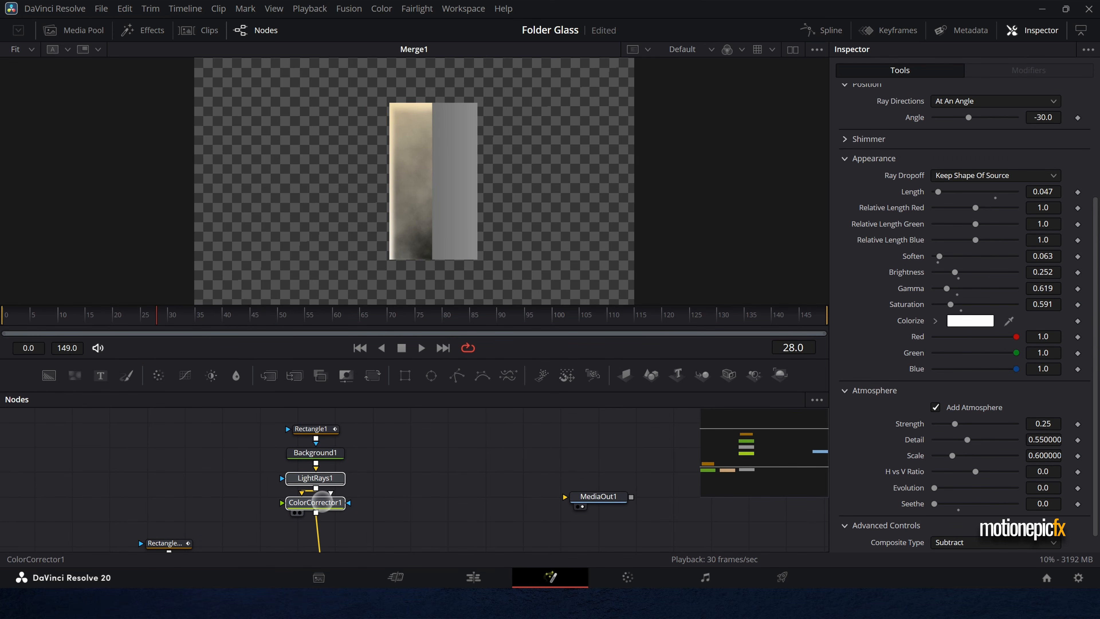
pyautogui.hotkey('ctrl', 'c')
pyautogui.scroll(-2, 312, 498)
pyautogui.moveTo(147, 466); pyautogui.dragTo(177, 507)
pyautogui.moveTo(176, 507); pyautogui.dragTo(63, 507)
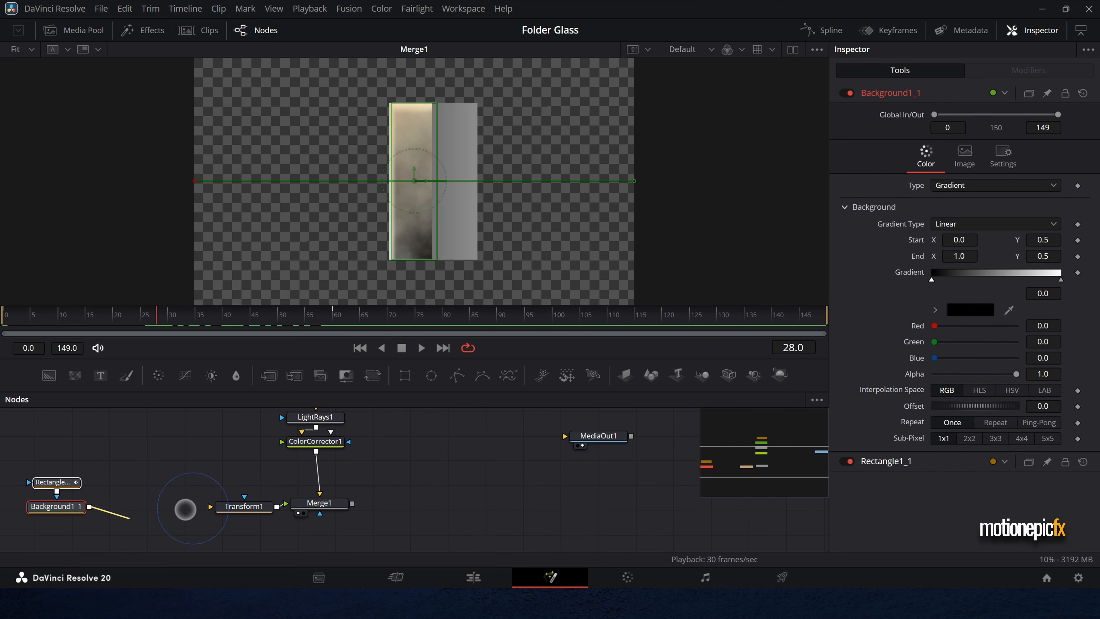
pyautogui.hotkey('ctrl', 'v')
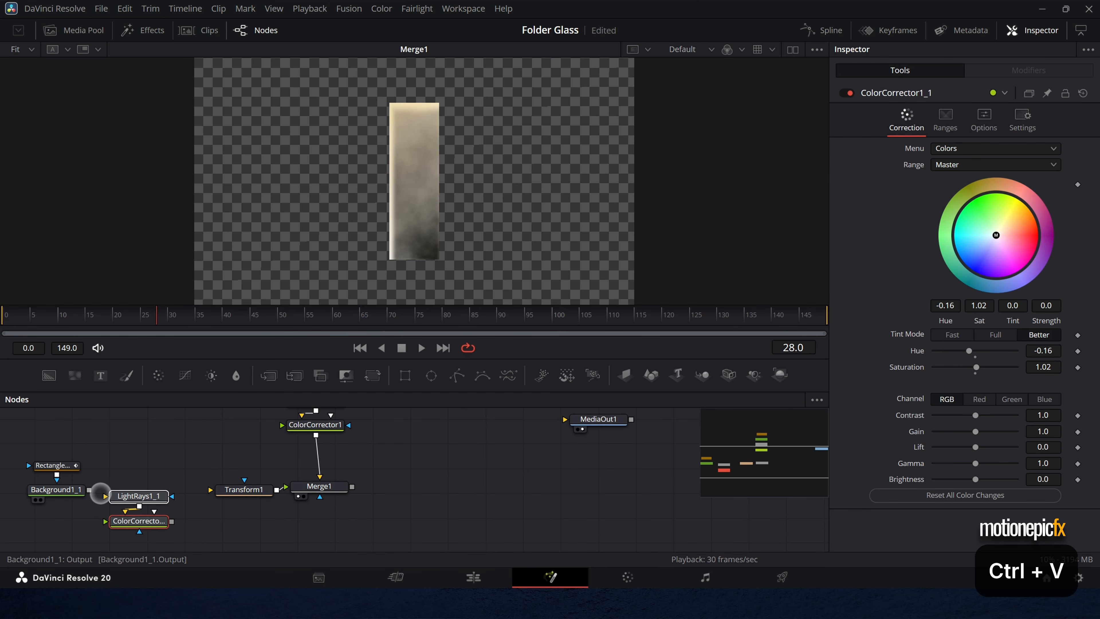
pyautogui.moveTo(89, 489); pyautogui.dragTo(106, 496)
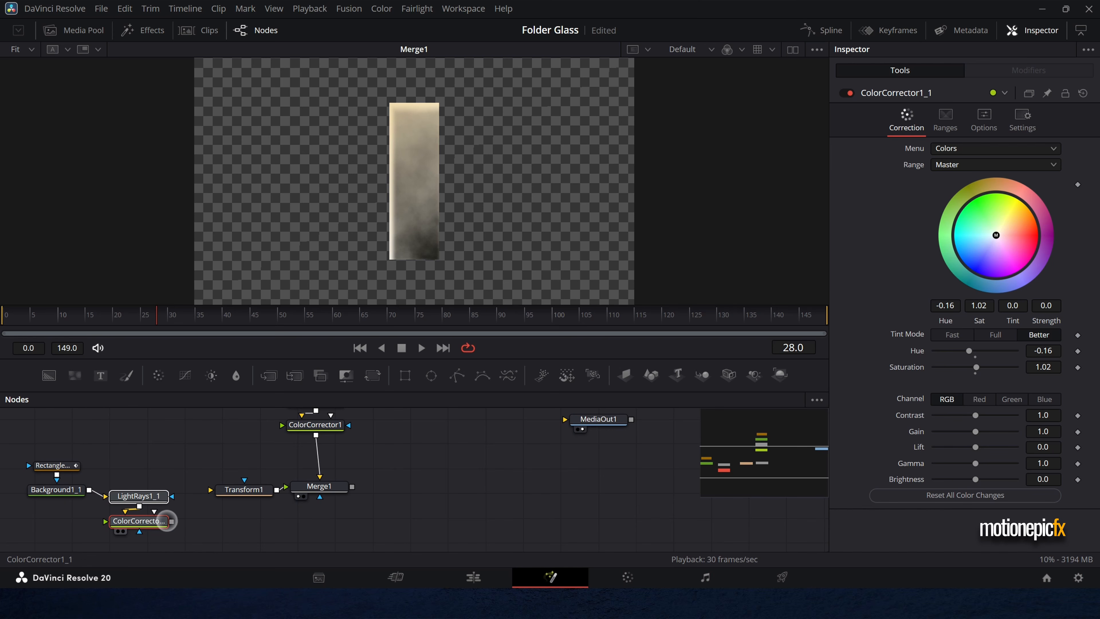
pyautogui.moveTo(171, 521); pyautogui.dragTo(220, 493)
# Step: Reposition Background1_1's gradient to start at about X 0.542, Y 0.214 and end at about X 0.637, Y 0.802
pyautogui.click(56, 489)
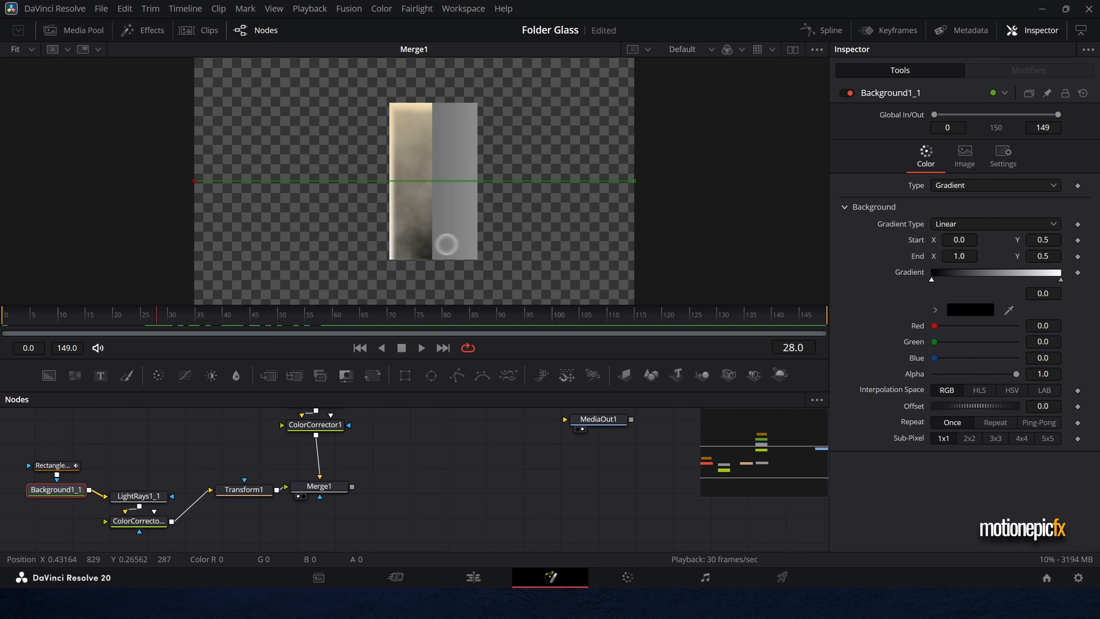
pyautogui.moveTo(194, 181); pyautogui.dragTo(429, 251)
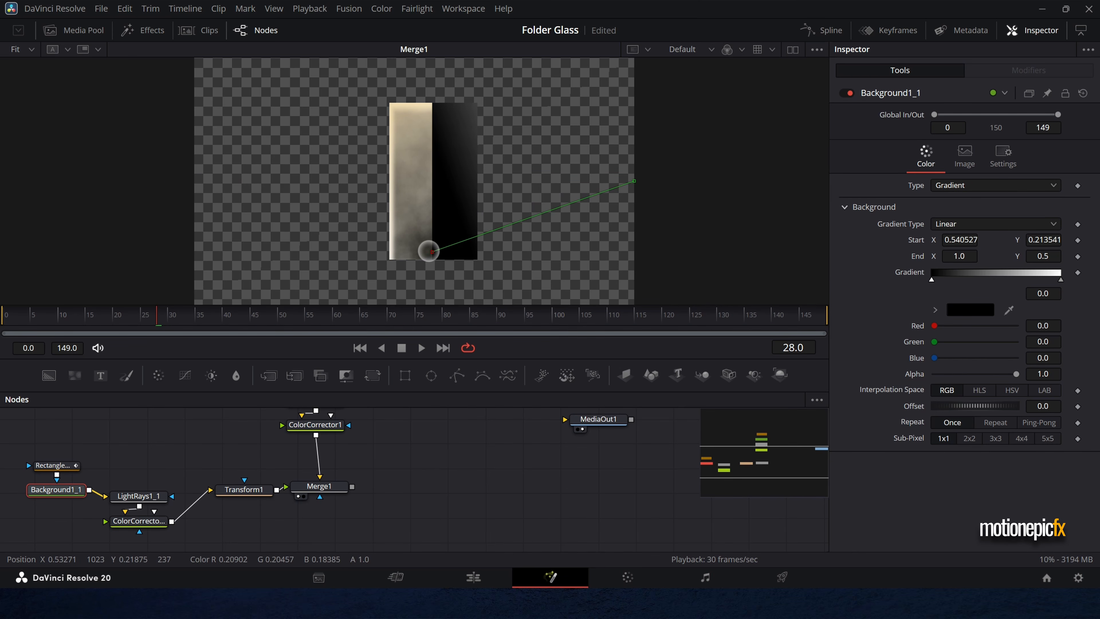
pyautogui.moveTo(634, 180); pyautogui.dragTo(474, 107)
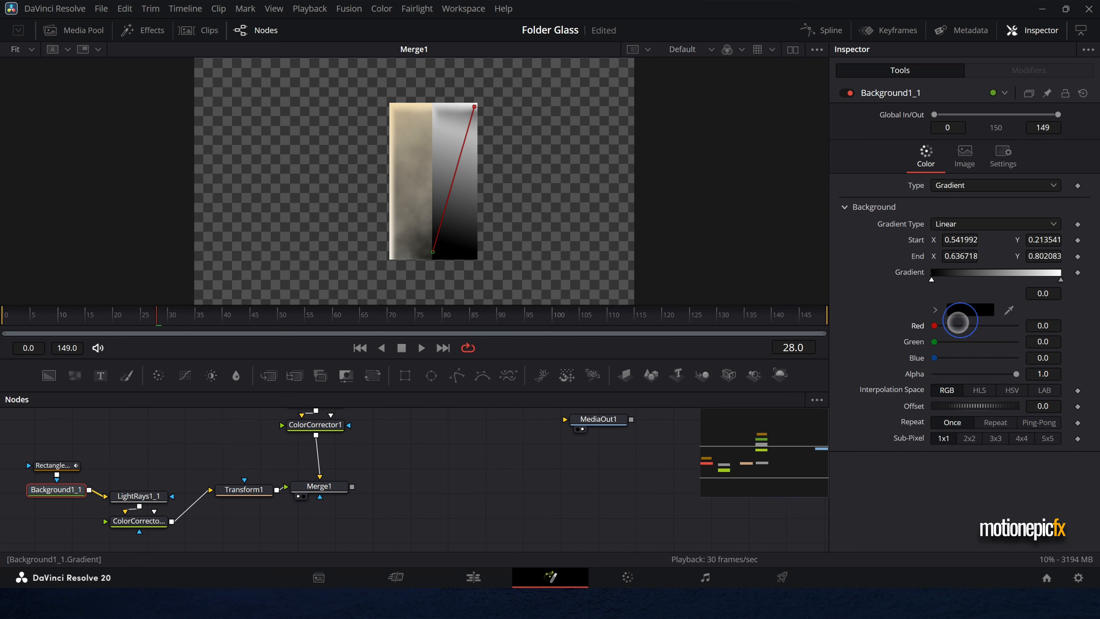
# Step: Try bright green #55ff7f as the start colour of Background1_1's gradient and undo it
pyautogui.click(959, 319)
pyautogui.click(504, 273)
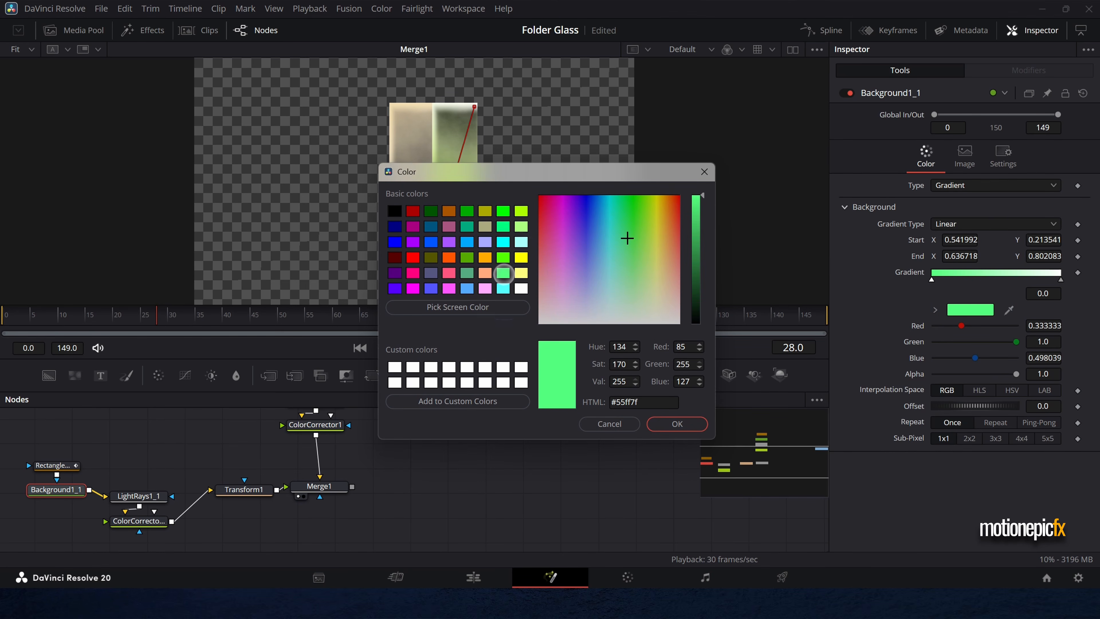
pyautogui.click(674, 421)
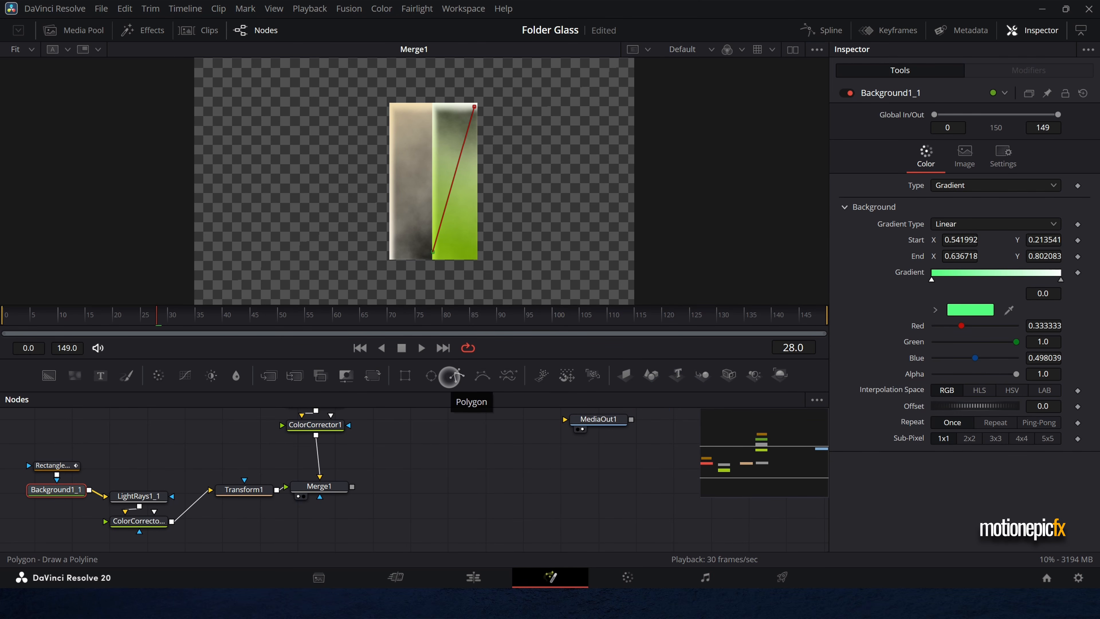
pyautogui.hotkey('ctrl', 'z')
# Step: Replace Background1_1 with a copy of Background1 and connect it to LightRays1_1
pyautogui.scroll(3, 282, 451)
pyautogui.click(317, 442)
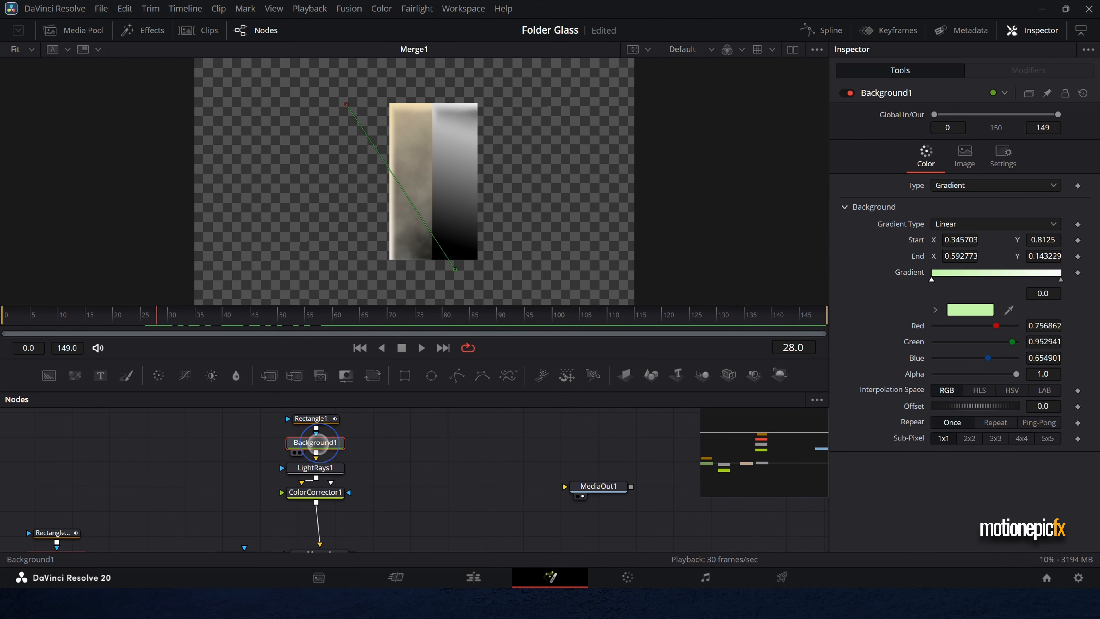
pyautogui.hotkey('ctrl', 'c')
pyautogui.scroll(-3, 217, 465)
pyautogui.scroll(-1, 218, 465)
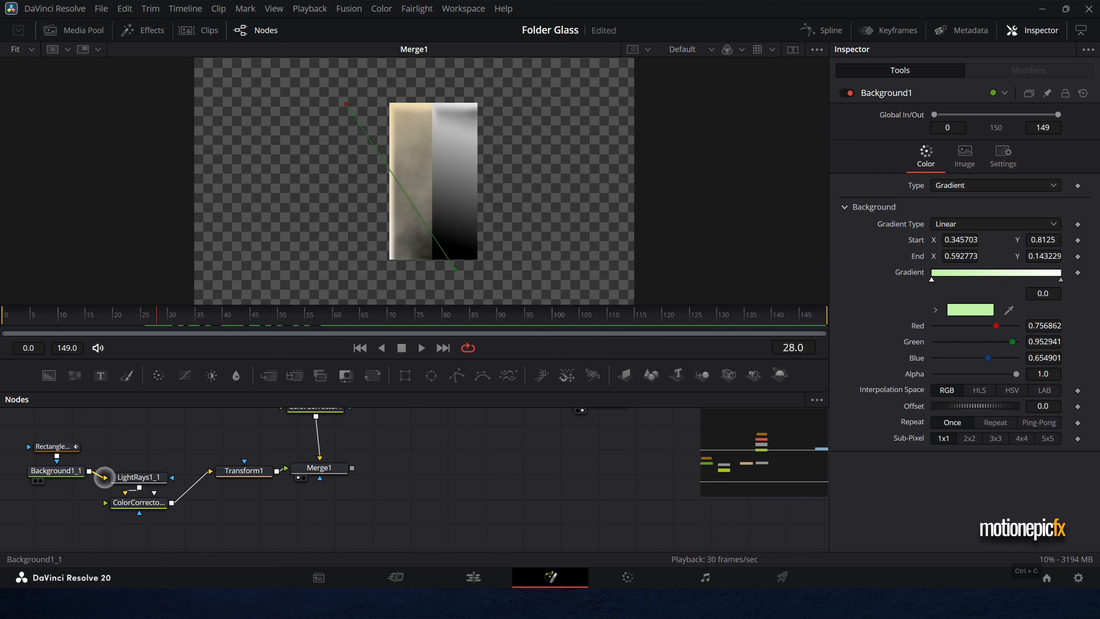
pyautogui.click(74, 470)
pyautogui.press('BackSpace')
pyautogui.hotkey('ctrl', 'v')
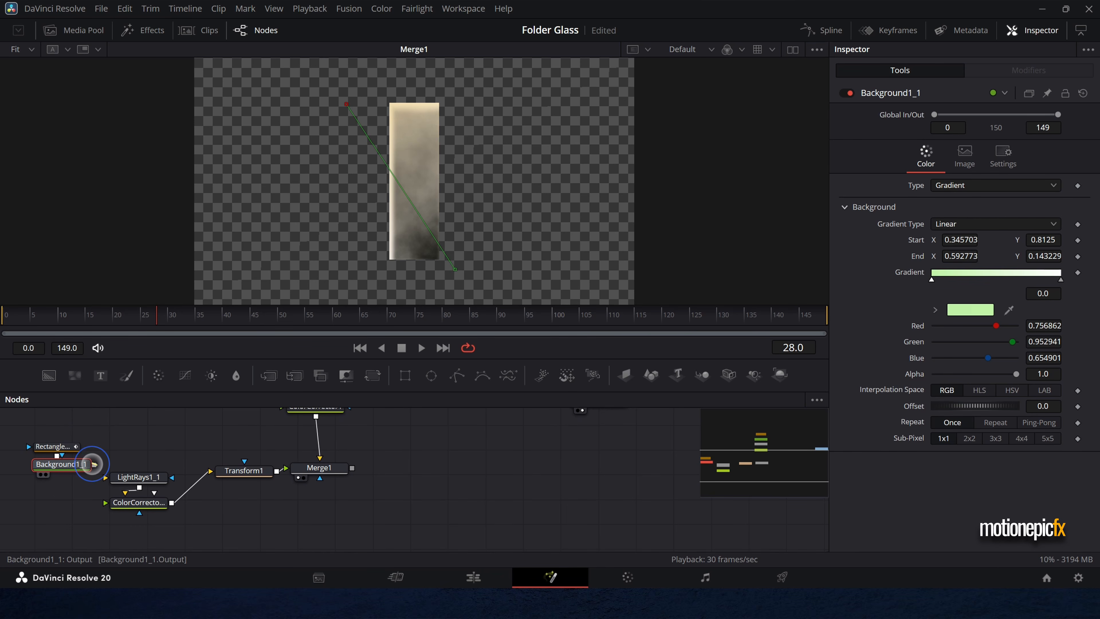
pyautogui.moveTo(92, 463); pyautogui.dragTo(106, 476)
# Step: Set ColorCorrector1_1's Brightness to -0.3 and play the animation from the start
pyautogui.scroll(3, 330, 419)
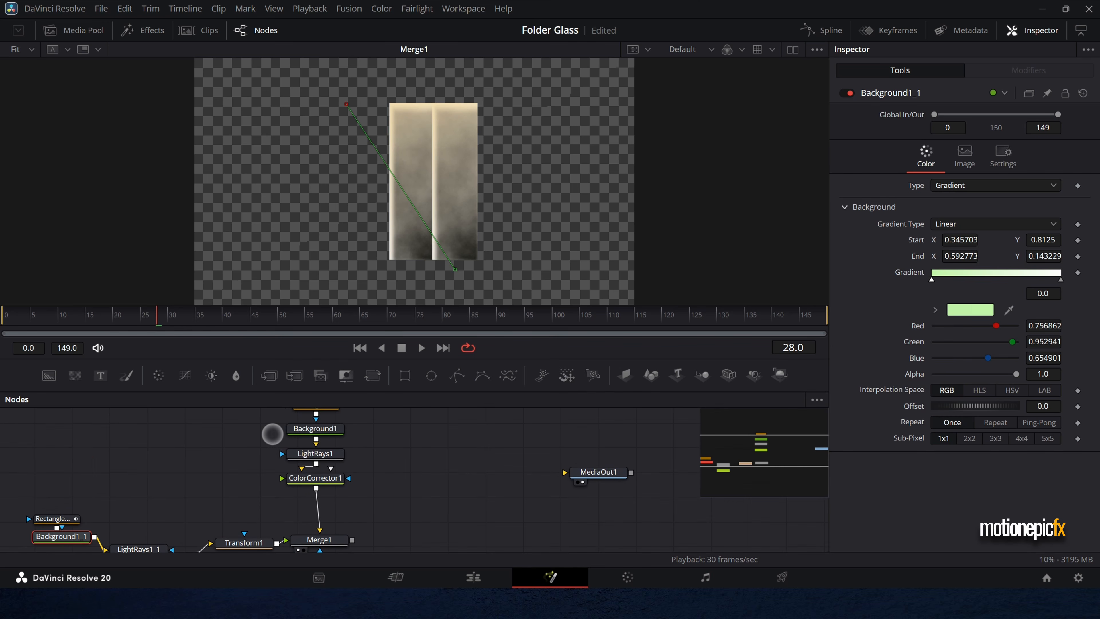
pyautogui.click(316, 477)
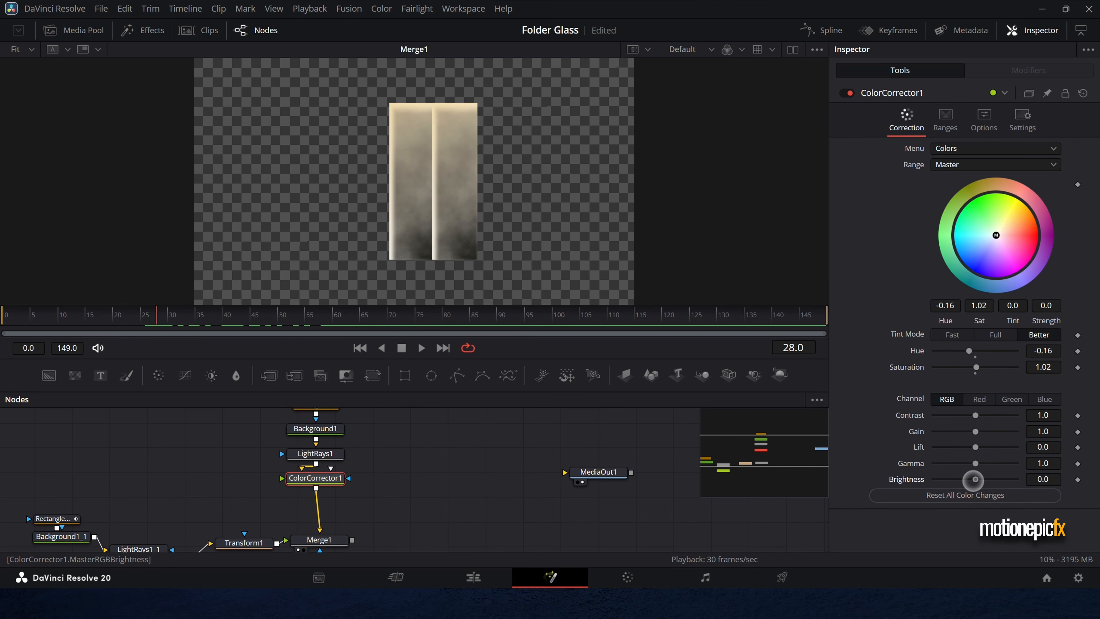
pyautogui.scroll(-3, 312, 515)
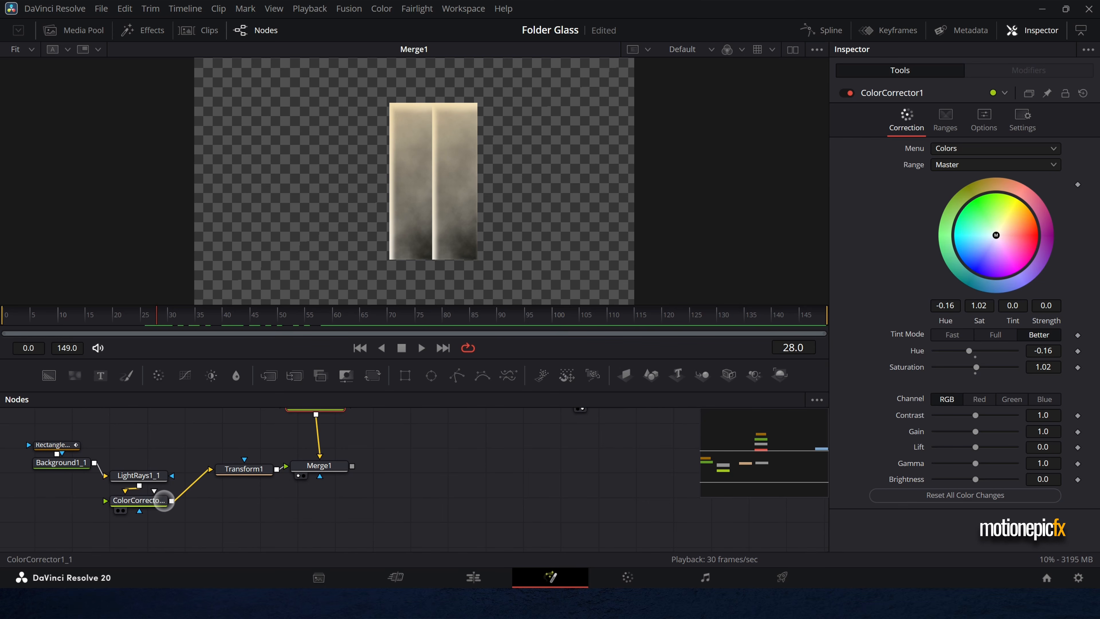
pyautogui.click(163, 501)
pyautogui.moveTo(975, 479); pyautogui.dragTo(964, 478)
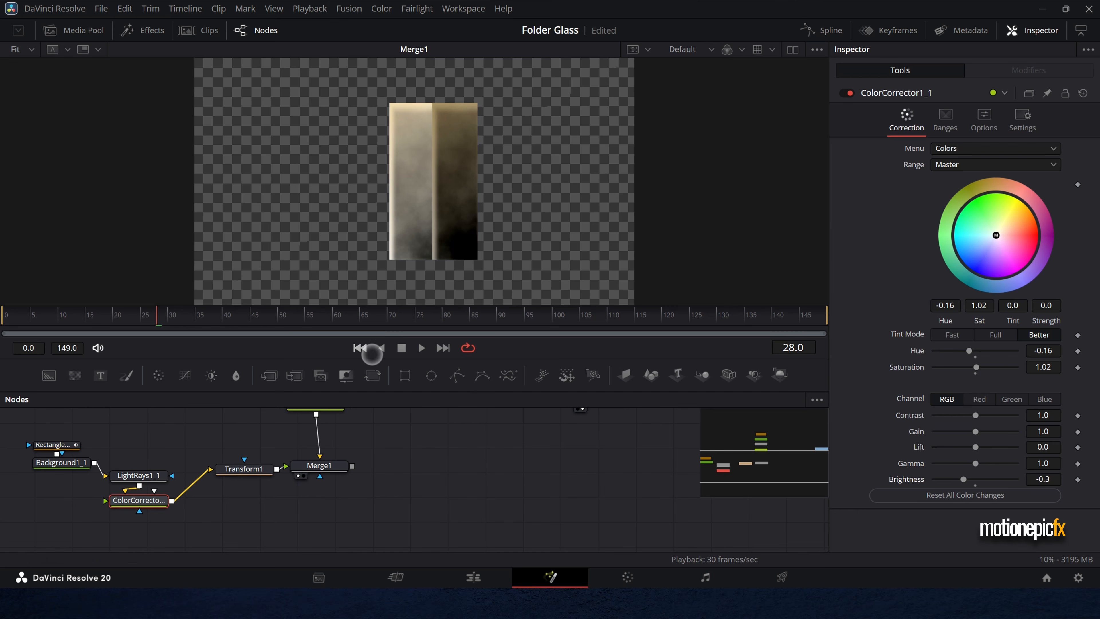
pyautogui.click(364, 348)
pyautogui.press('space')
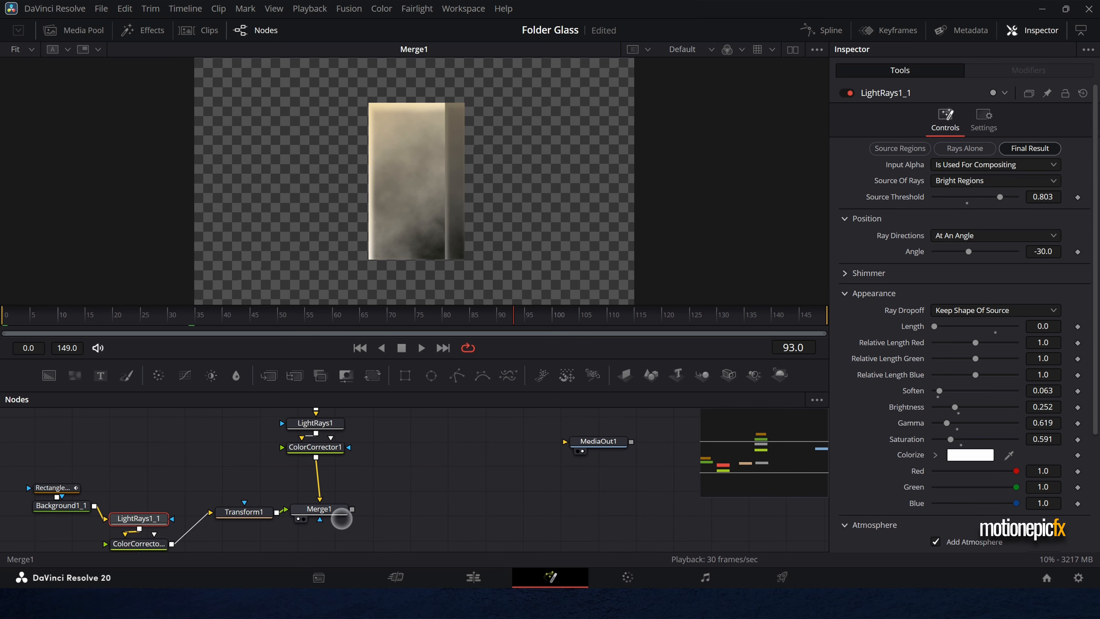
# Step: Add a Mirrors node after Merge1 and show it in the viewer
pyautogui.click(338, 510)
pyautogui.hotkey('shift', 'space')
pyautogui.write('mir')
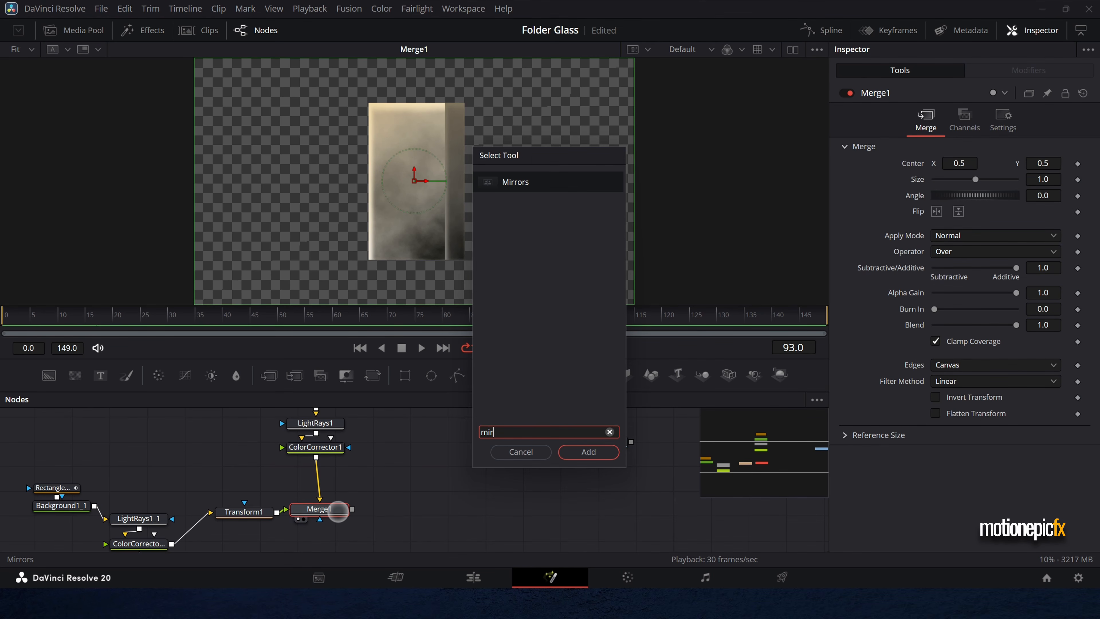
pyautogui.press('Return')
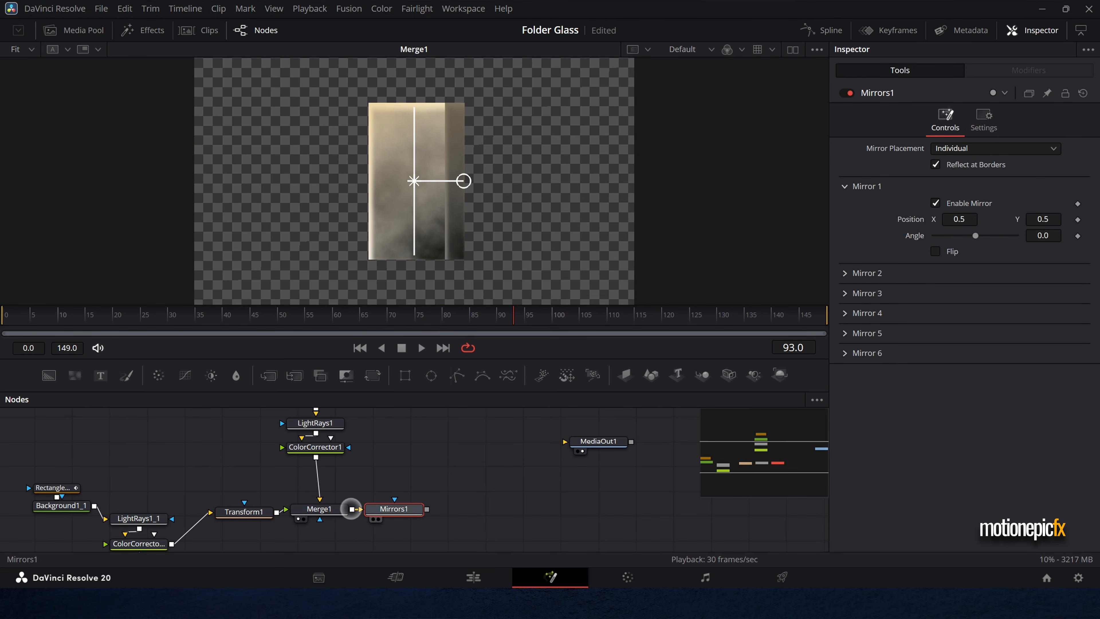
pyautogui.moveTo(381, 506); pyautogui.dragTo(454, 234)
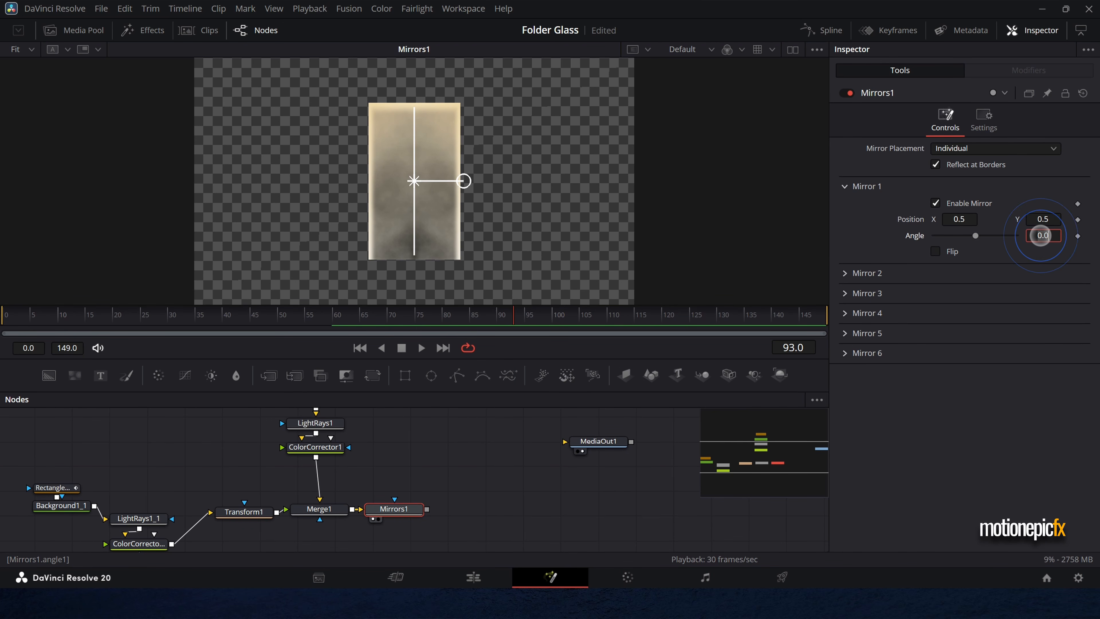
# Step: Set Mirror 1's Angle to 90 and its Position Y to 0.175 in Mirrors1
pyautogui.write('90')
pyautogui.press('Return')
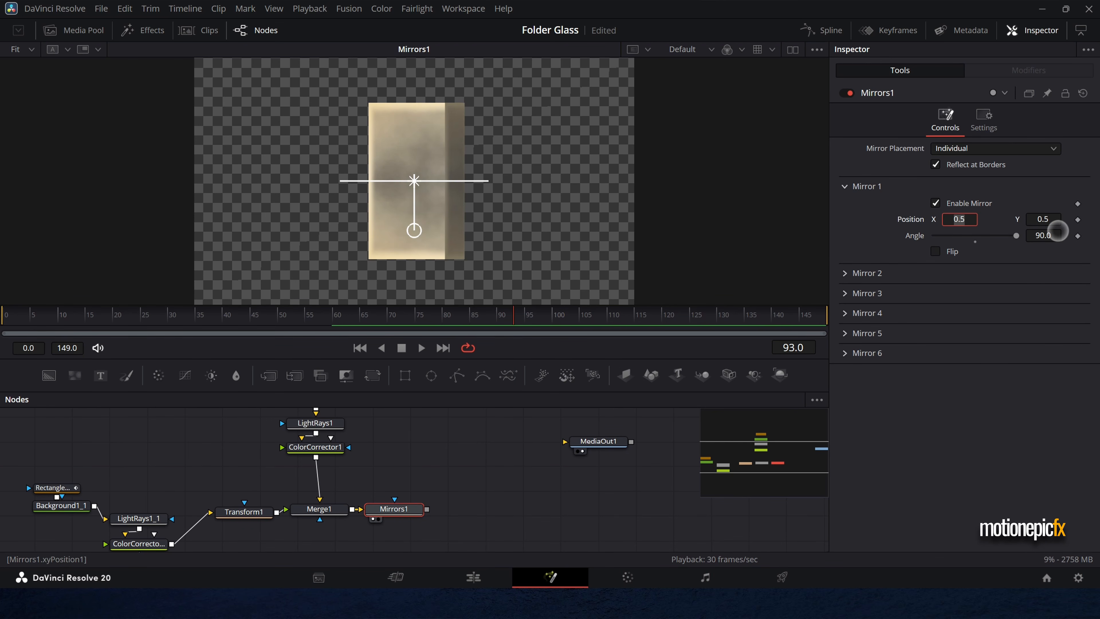
pyautogui.moveTo(1042, 219); pyautogui.dragTo(837, 256)
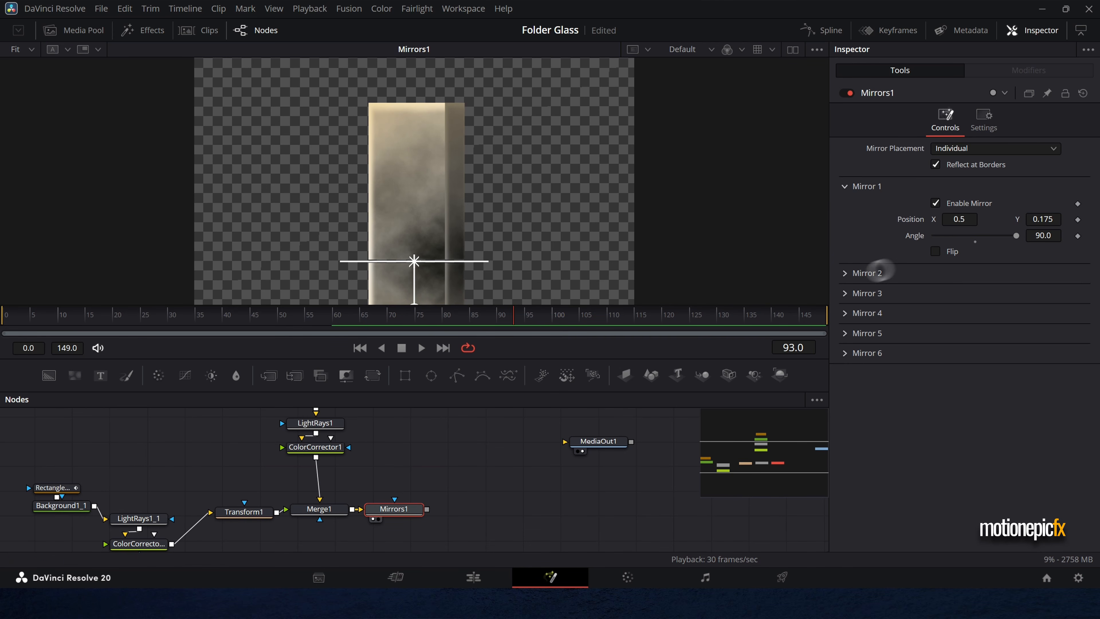
# Step: Turn off the viewer's checkered underlay to show a black background
pyautogui.rightClick(518, 143)
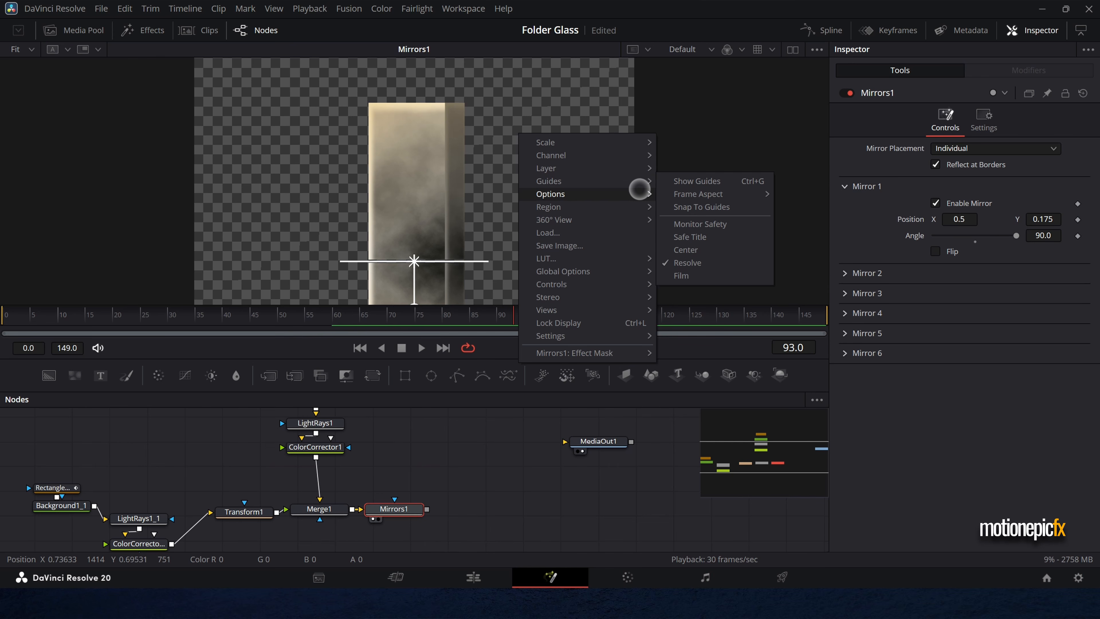
pyautogui.click(666, 193)
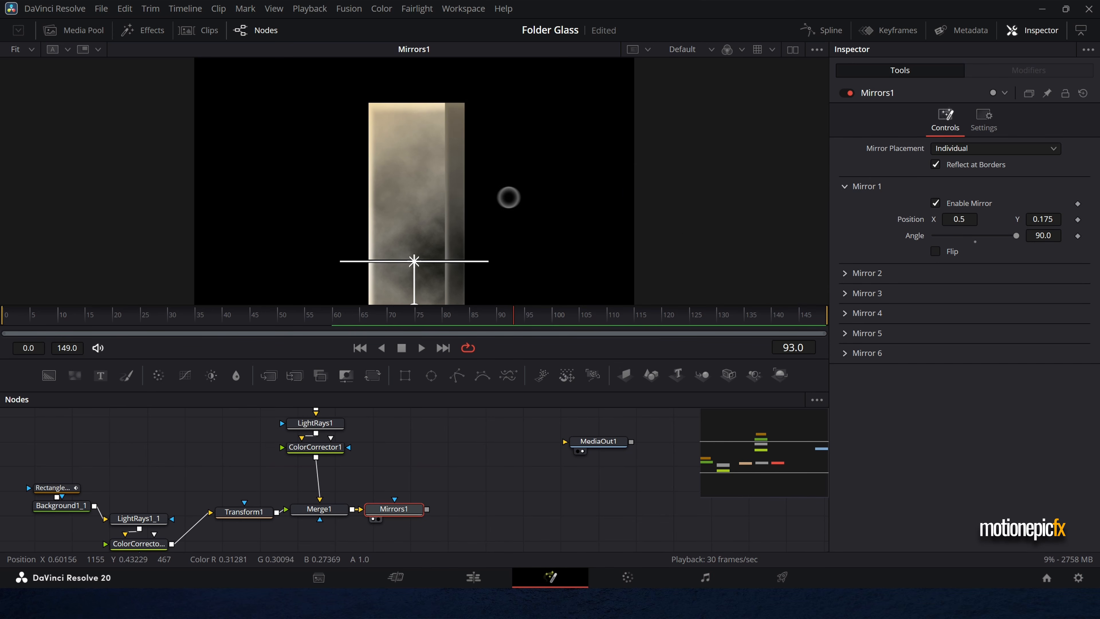
pyautogui.scroll(-2, 456, 198)
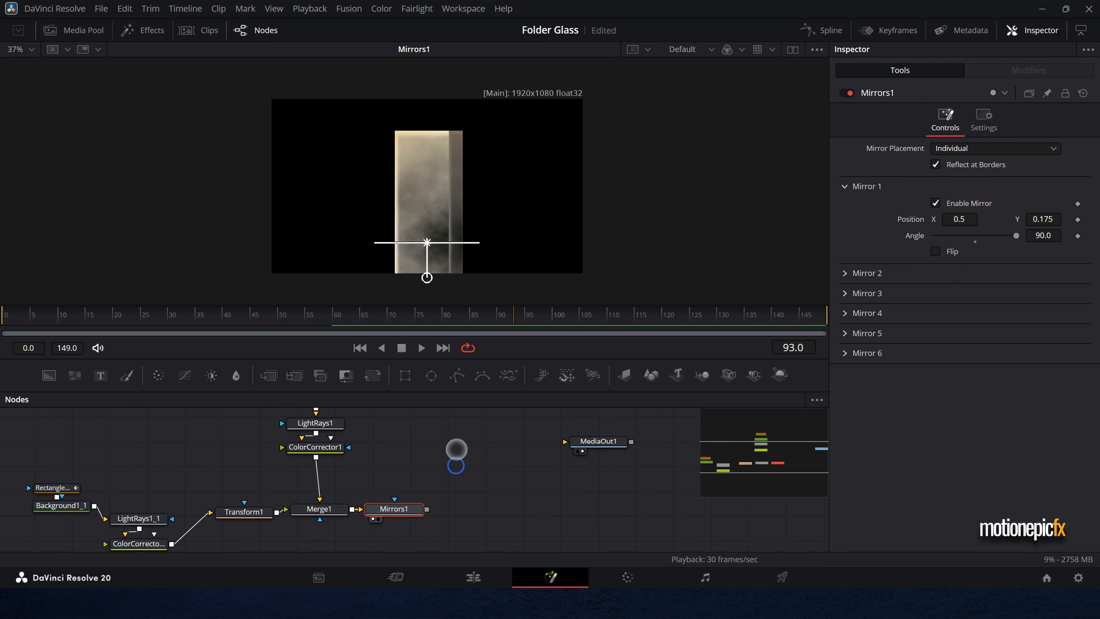
# Step: Mask Mirrors1 with a rectangle centred at about Y 0.334 and a Soft Edge of about 0.0457
pyautogui.click(453, 447)
pyautogui.click(406, 376)
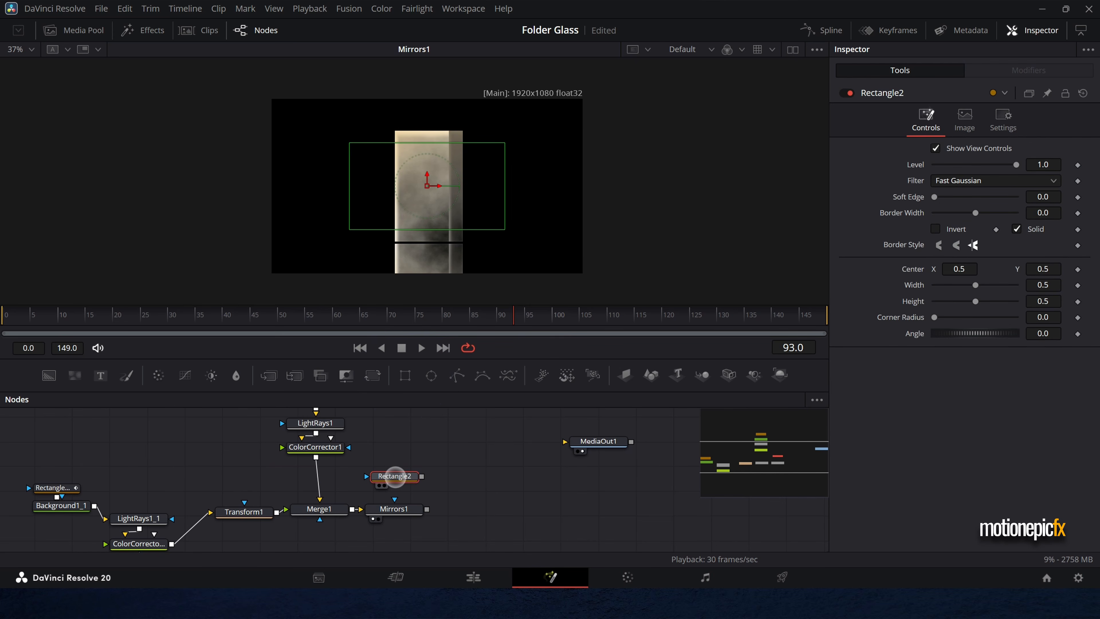
pyautogui.moveTo(421, 476); pyautogui.dragTo(394, 507)
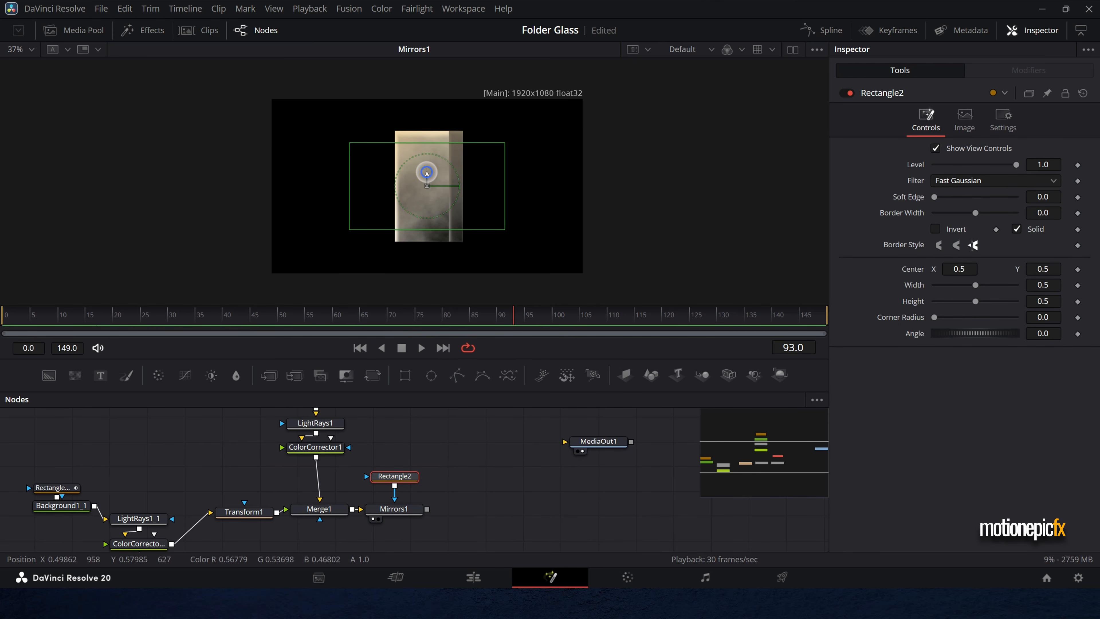
pyautogui.moveTo(425, 172); pyautogui.dragTo(427, 199)
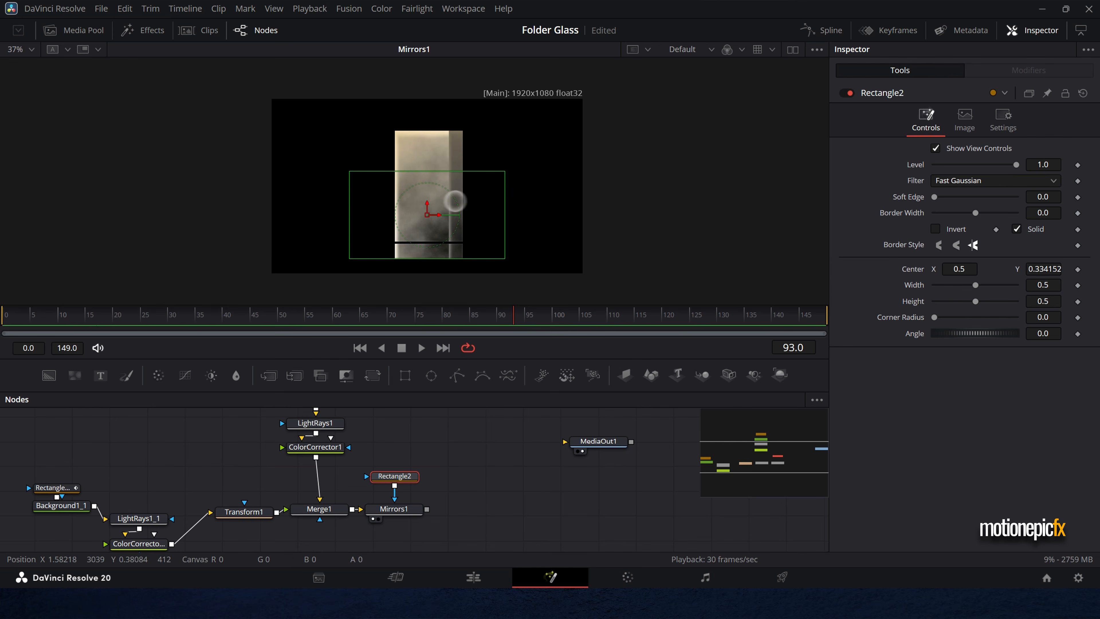
pyautogui.moveTo(934, 197); pyautogui.dragTo(953, 197)
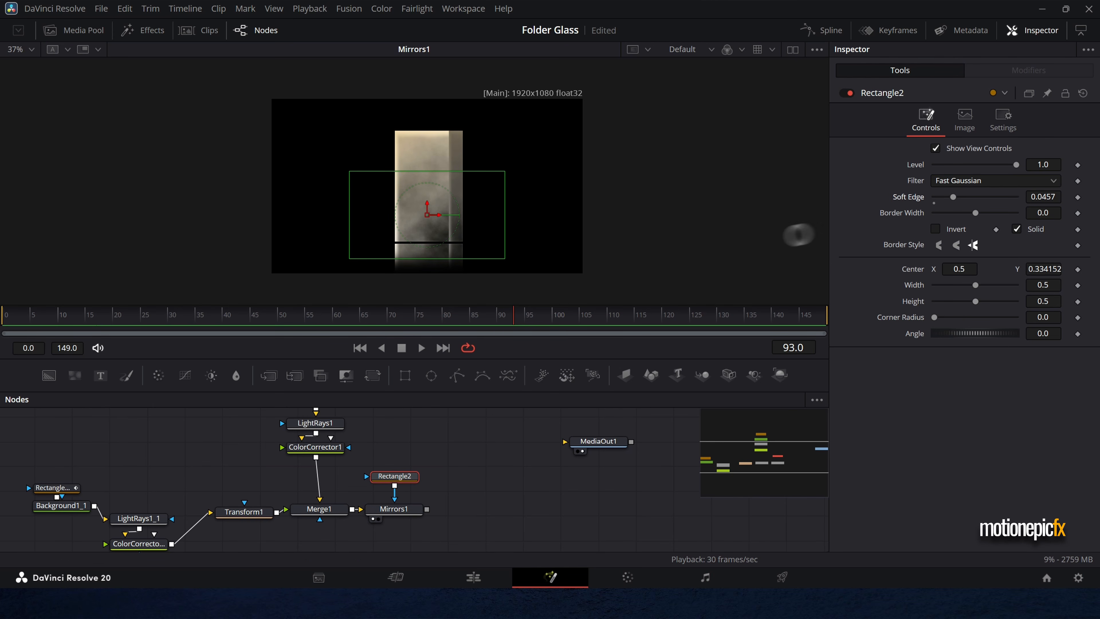
# Step: Play the animation from the first frame to review the masked reflection
pyautogui.click(463, 430)
pyautogui.scroll(-2, 464, 431)
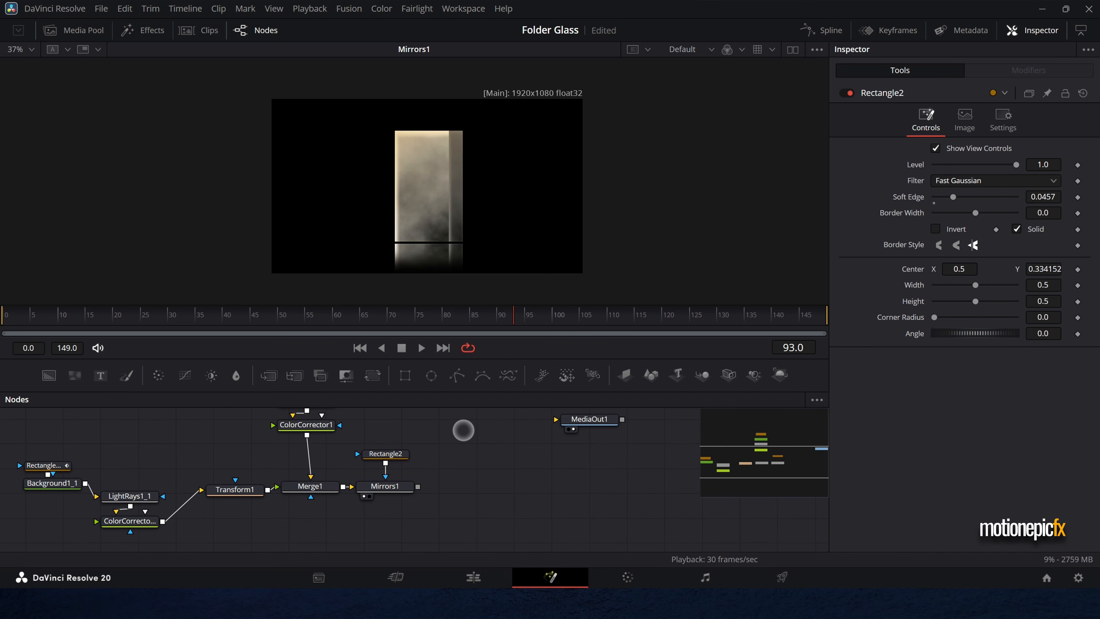
pyautogui.click(359, 346)
pyautogui.press('space')
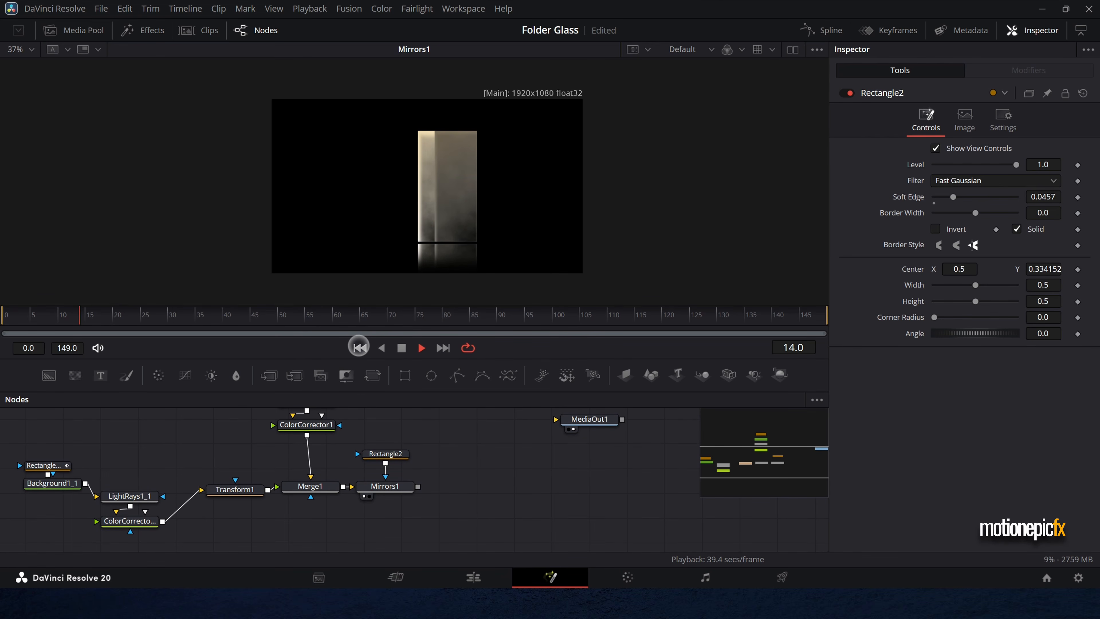